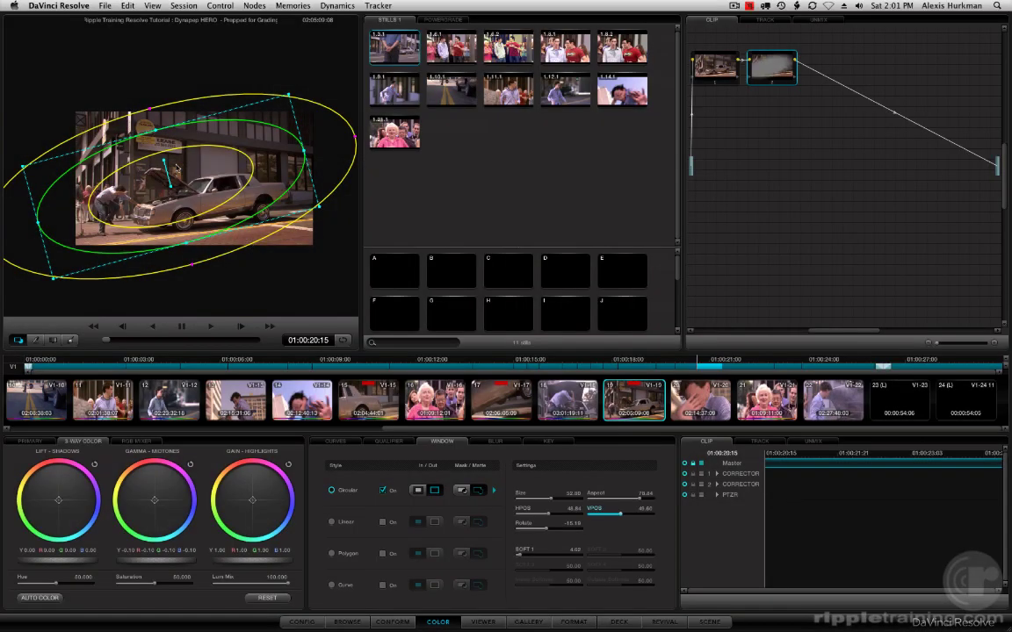
- Add a third serial node after node 2
{"action": "key", "text": "alt+s"}
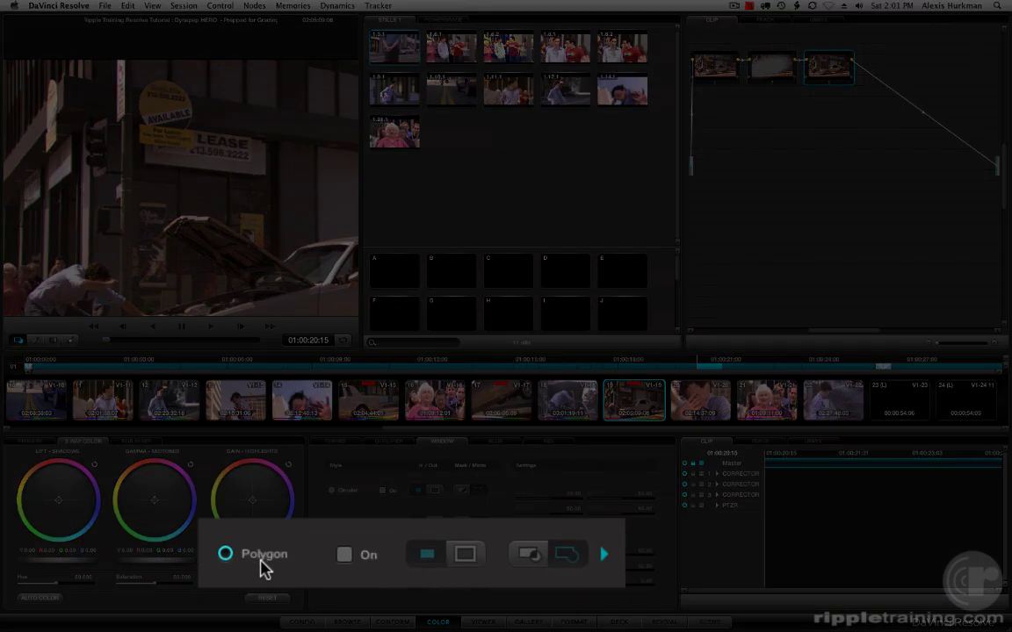
- Turn on the polygon window and fit its four corners around the yellow For Lease sign
{"action": "left_click", "coordinate": [345, 555]}
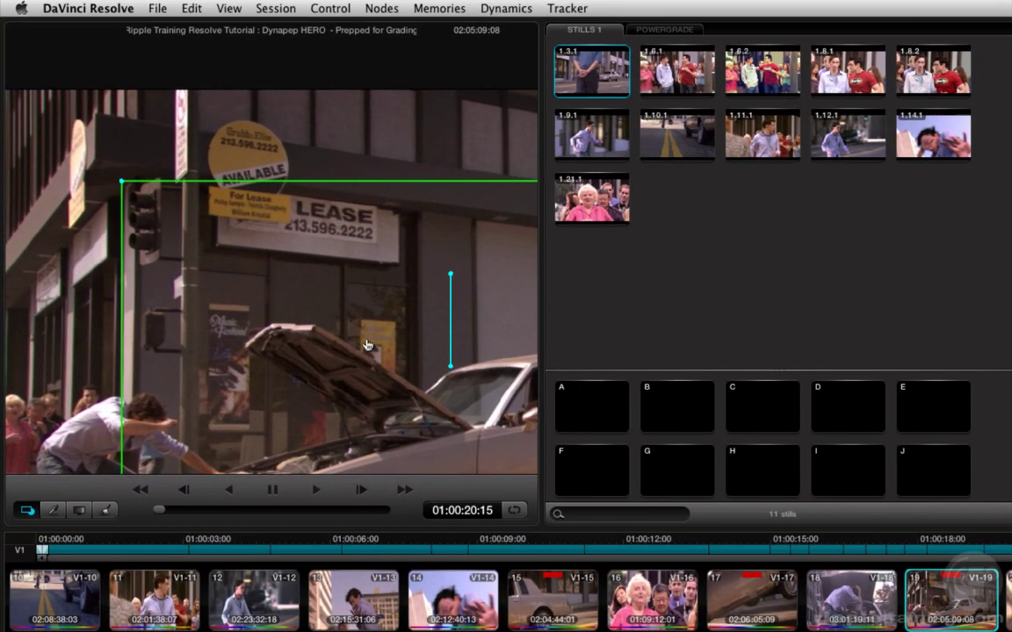
{"action": "scroll", "coordinate": [245, 230], "scroll_direction": "down", "scroll_amount": 3}
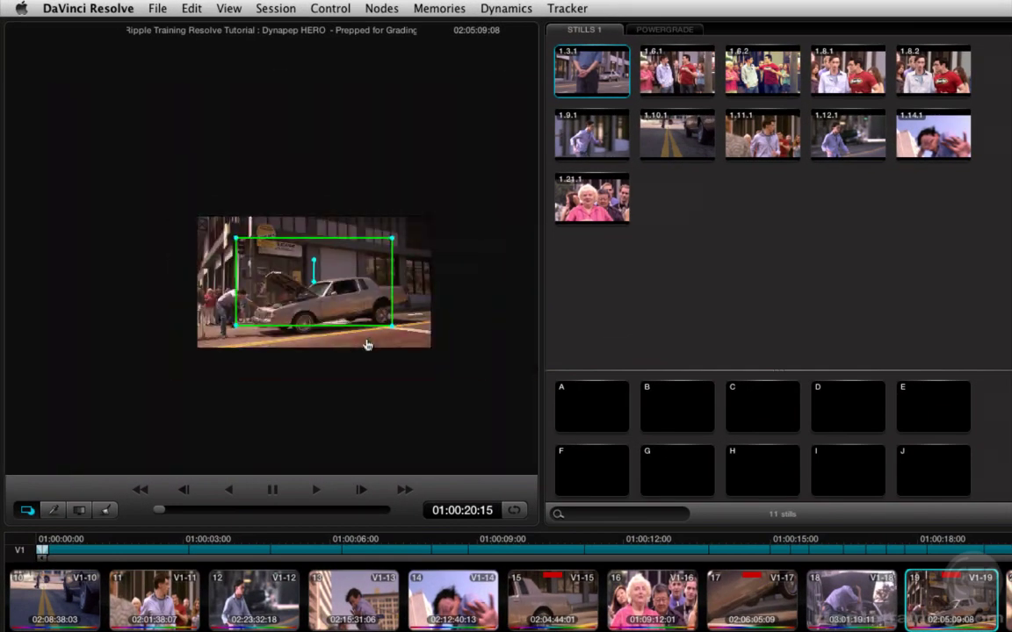
{"action": "scroll", "coordinate": [367, 345], "scroll_direction": "up", "scroll_amount": 2}
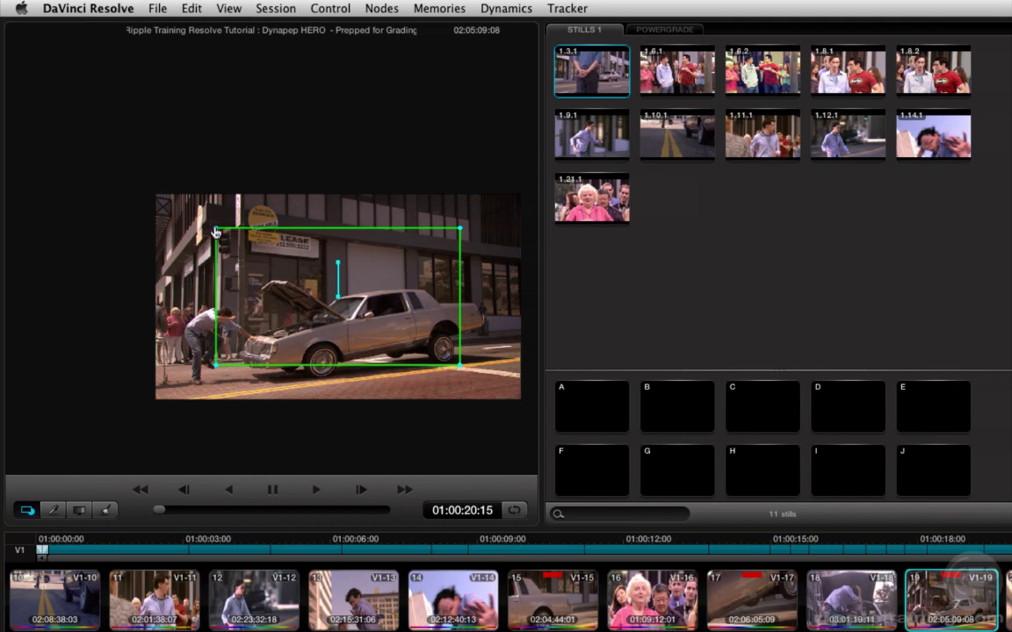
{"action": "left_click_drag", "start_coordinate": [216, 231], "coordinate": [248, 233]}
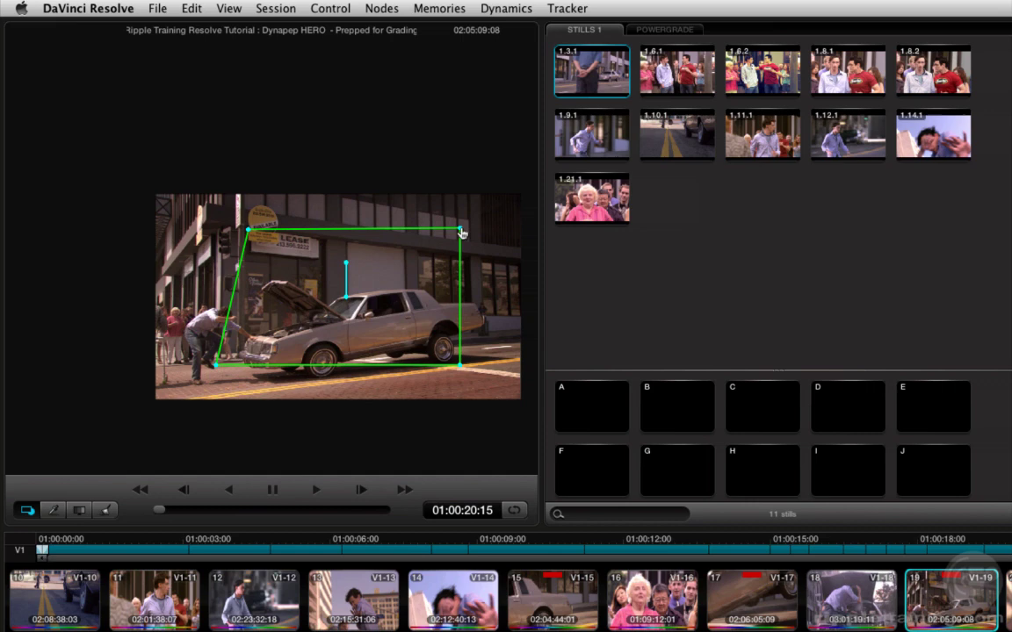
{"action": "left_click_drag", "start_coordinate": [459, 229], "coordinate": [279, 237]}
{"action": "left_click_drag", "start_coordinate": [460, 365], "coordinate": [278, 241]}
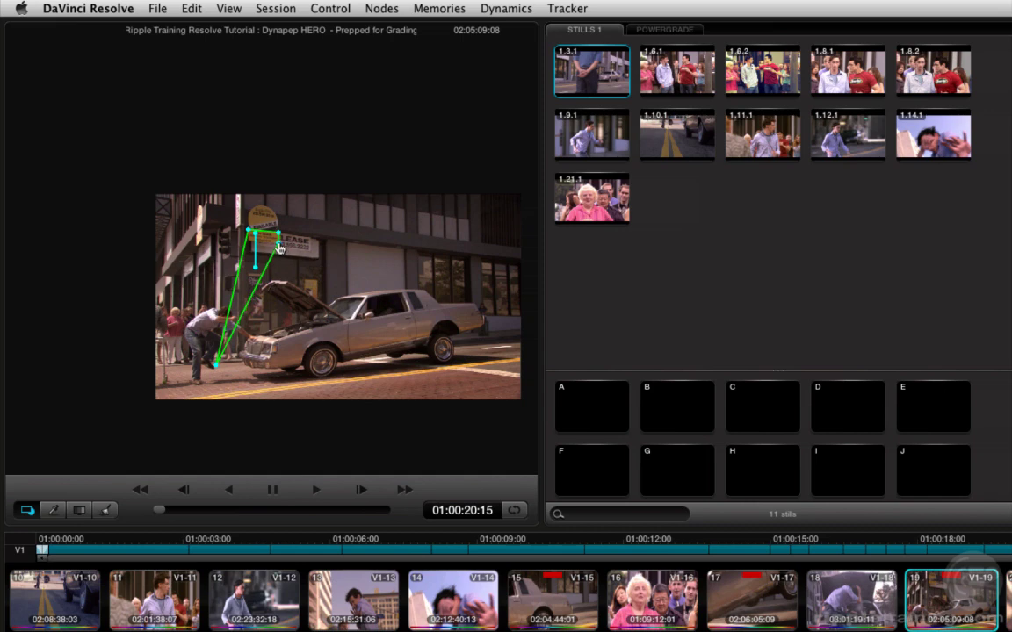
{"action": "left_click_drag", "start_coordinate": [216, 365], "coordinate": [264, 331]}
{"action": "scroll", "coordinate": [332, 272], "scroll_direction": "up", "scroll_amount": 5}
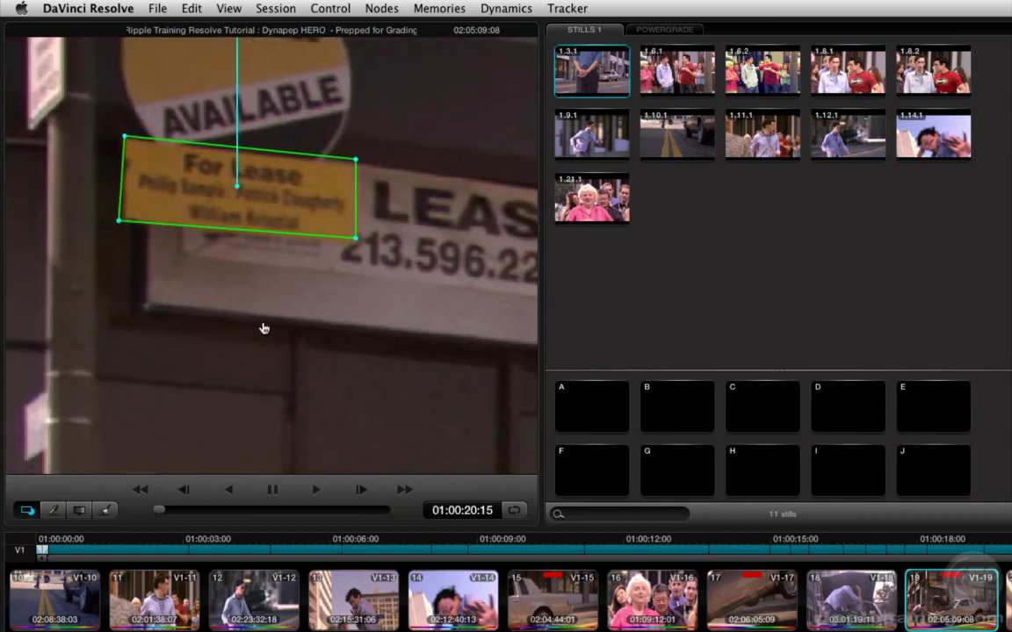
- Add two polygon points and stretch the window over the white LEASE banner as six points
{"action": "left_click", "coordinate": [147, 224]}
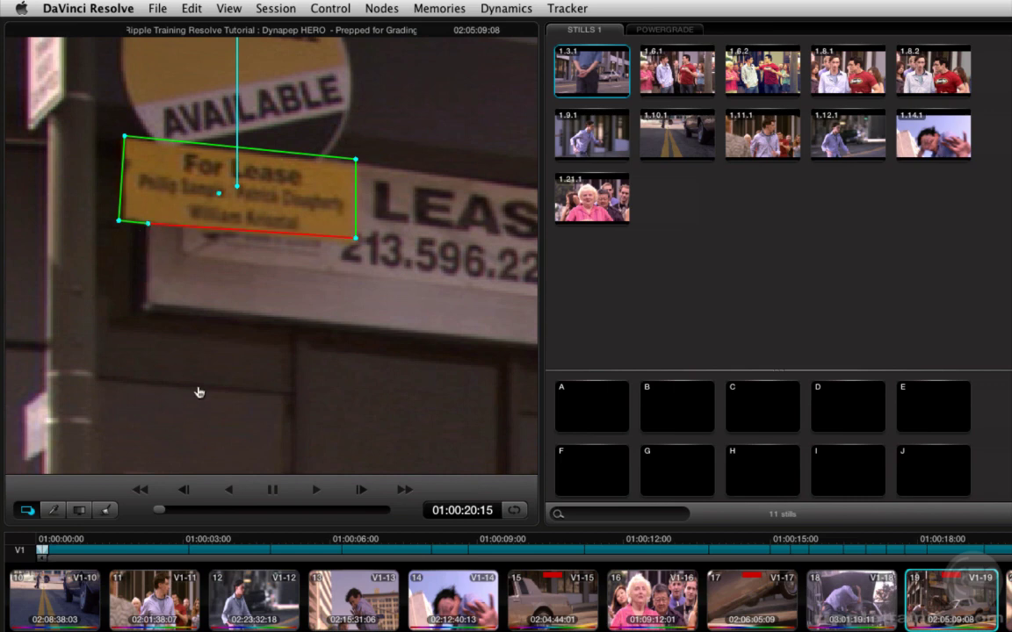
{"action": "left_click", "coordinate": [178, 228]}
{"action": "left_click_drag", "start_coordinate": [178, 228], "coordinate": [147, 307]}
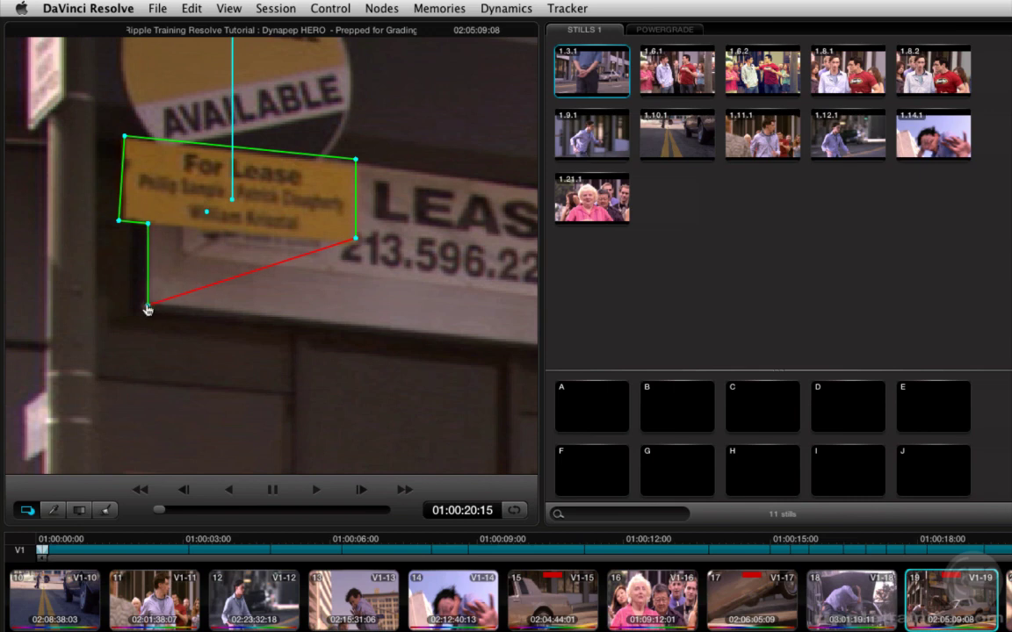
{"action": "scroll", "coordinate": [286, 341], "scroll_direction": "up", "scroll_amount": 3}
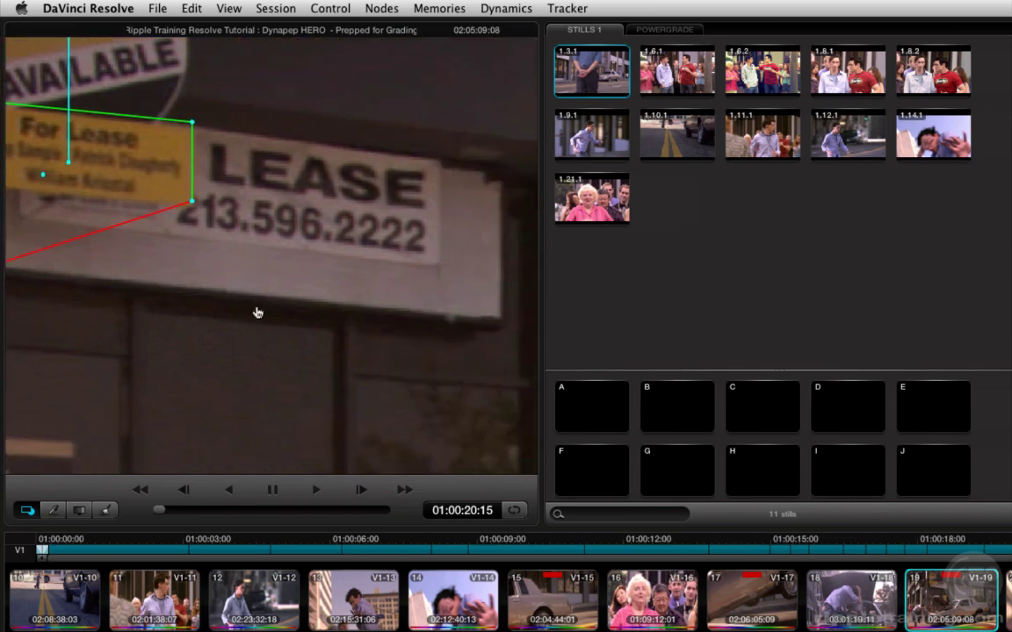
{"action": "left_click_drag", "start_coordinate": [192, 201], "coordinate": [498, 322]}
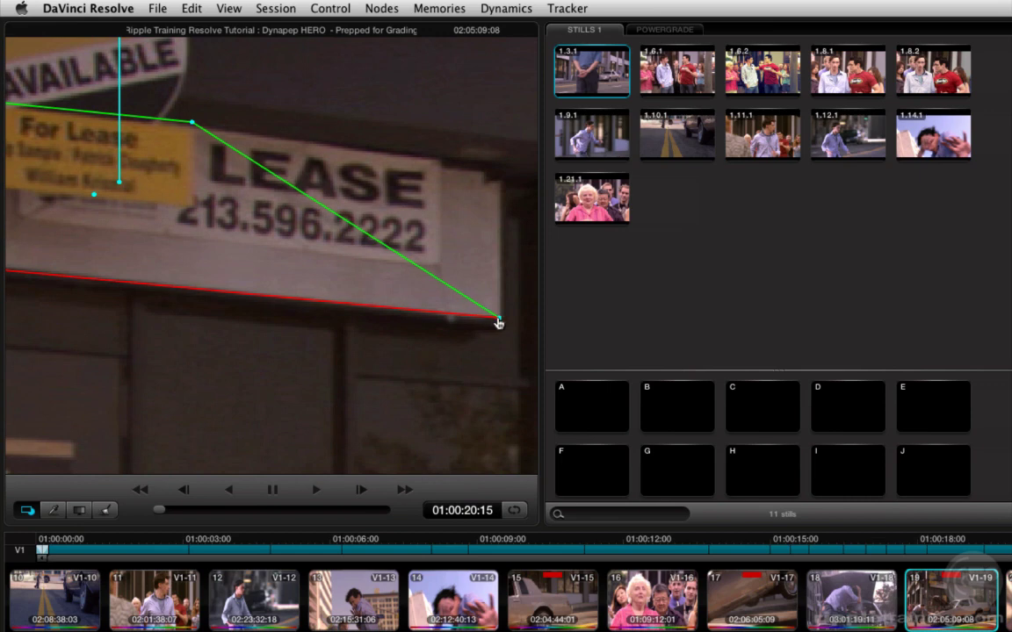
{"action": "left_click_drag", "start_coordinate": [192, 123], "coordinate": [498, 176]}
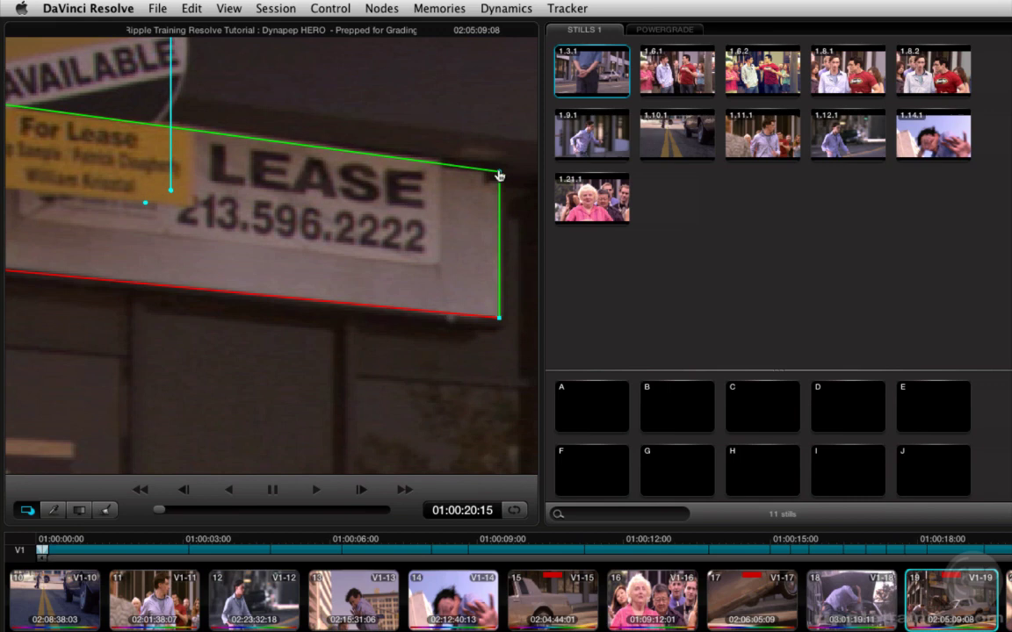
{"action": "key", "text": "super+t"}
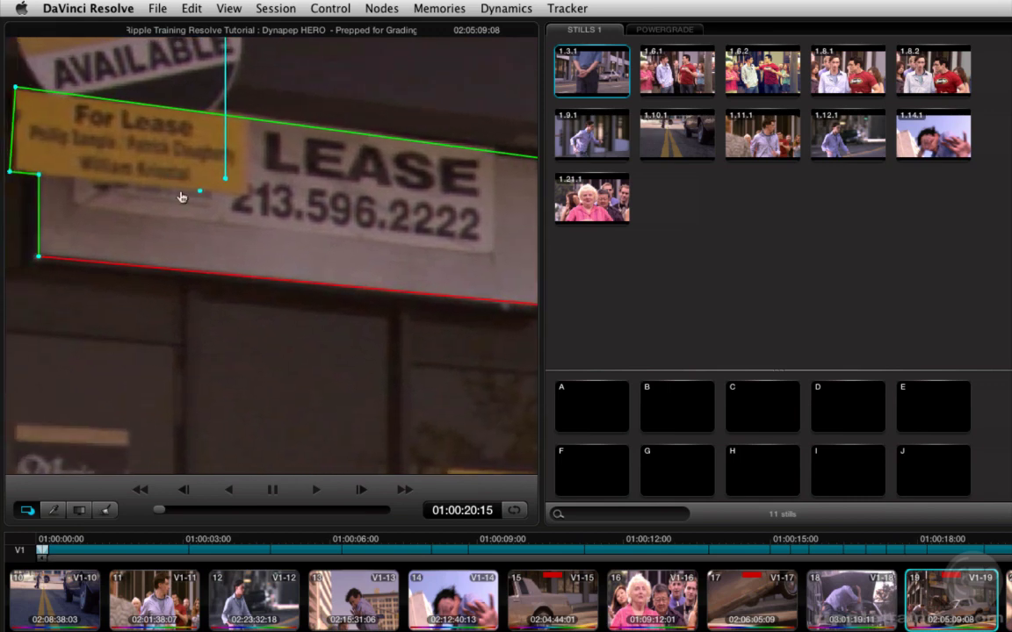
{"action": "scroll", "coordinate": [181, 197], "scroll_direction": "down", "scroll_amount": 3}
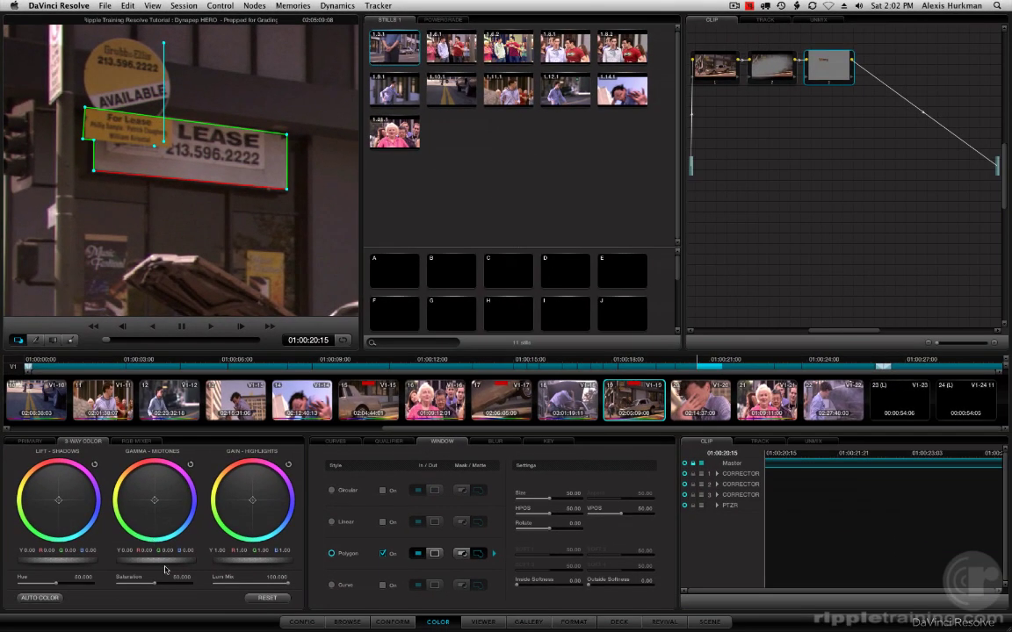
- Lower the Gamma master wheel slightly and raise Saturation to 55 inside the signs' window
{"action": "left_click_drag", "start_coordinate": [173, 563], "coordinate": [132, 502]}
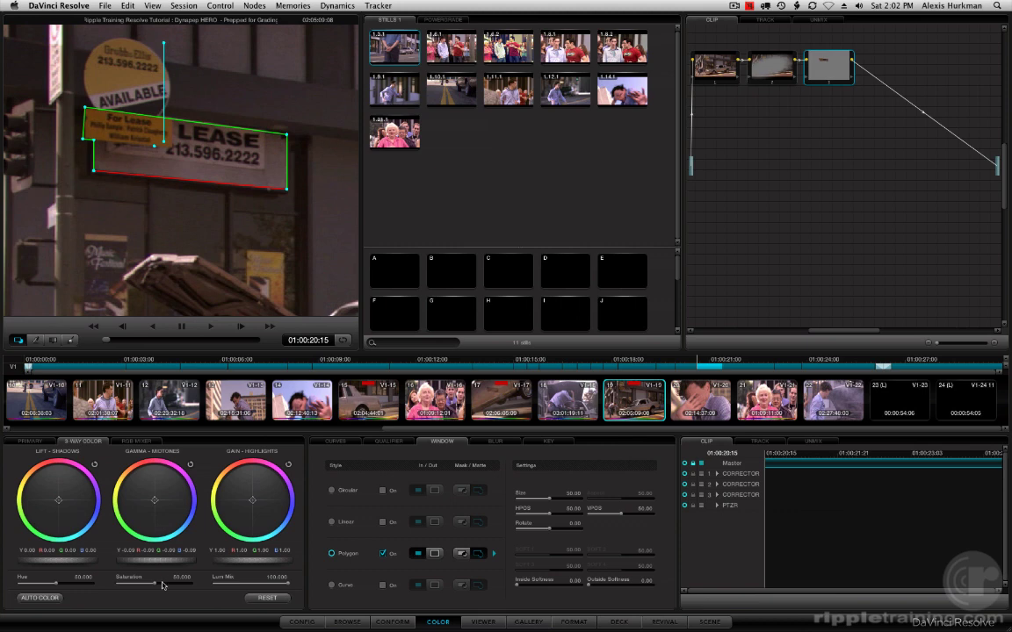
{"action": "left_click_drag", "start_coordinate": [162, 585], "coordinate": [110, 580]}
{"action": "scroll", "coordinate": [190, 204], "scroll_direction": "down", "scroll_amount": 3}
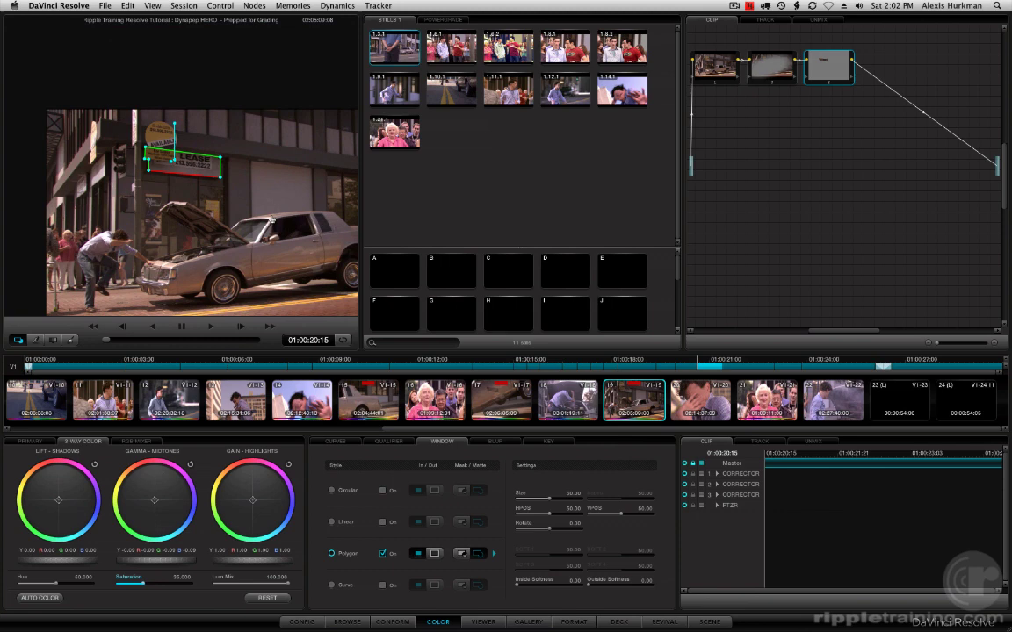
{"action": "left_click_drag", "start_coordinate": [272, 219], "coordinate": [275, 200]}
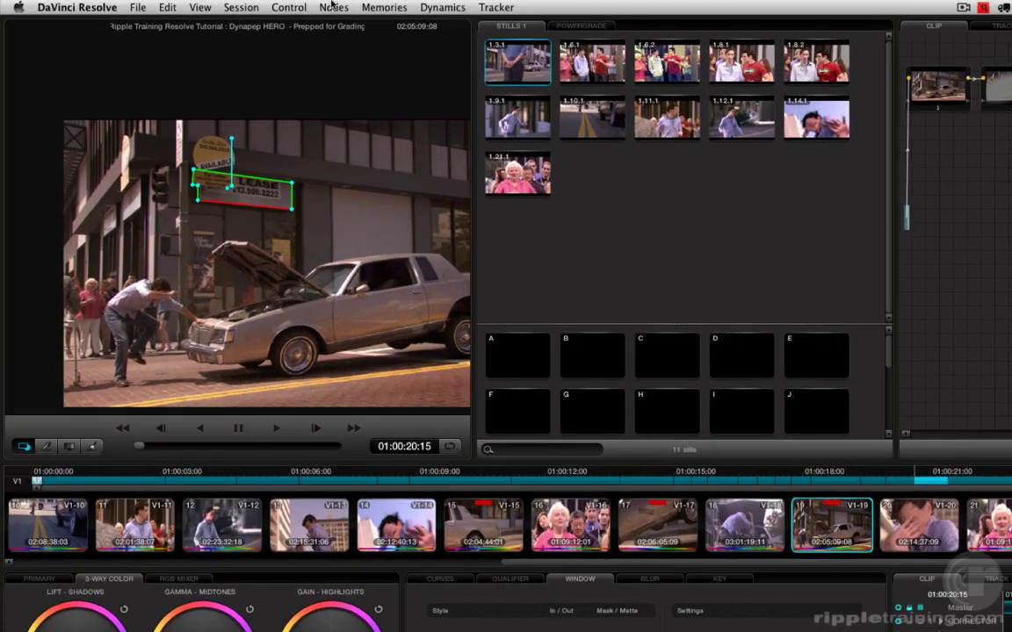
- Add a Node + LPW and shift its linear window left over the man by the car
{"action": "left_click", "coordinate": [253, 6]}
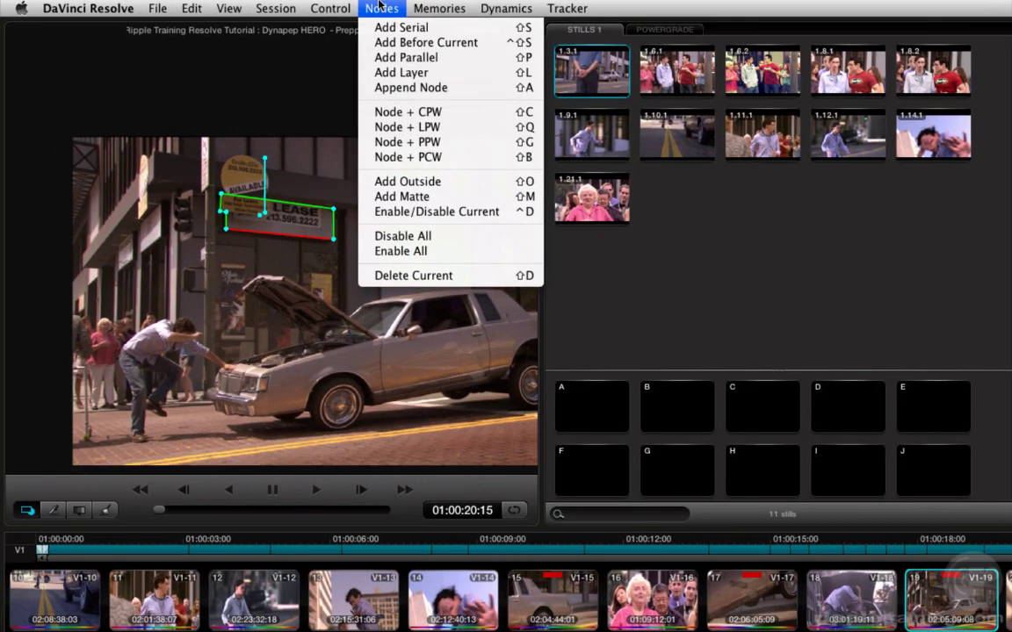
{"action": "left_click", "coordinate": [437, 129]}
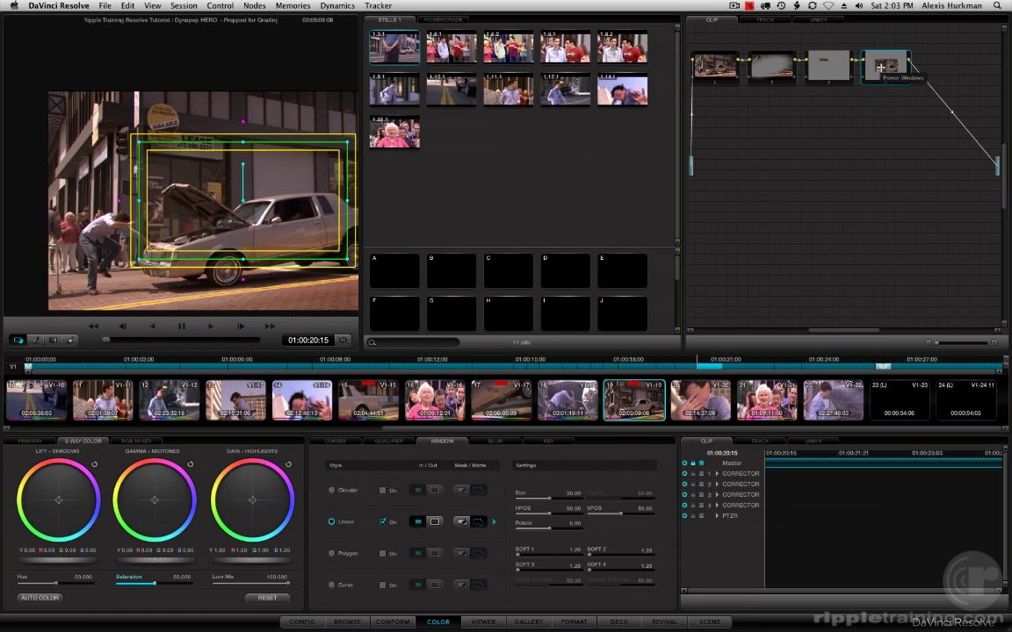
{"action": "left_click_drag", "start_coordinate": [289, 197], "coordinate": [167, 198]}
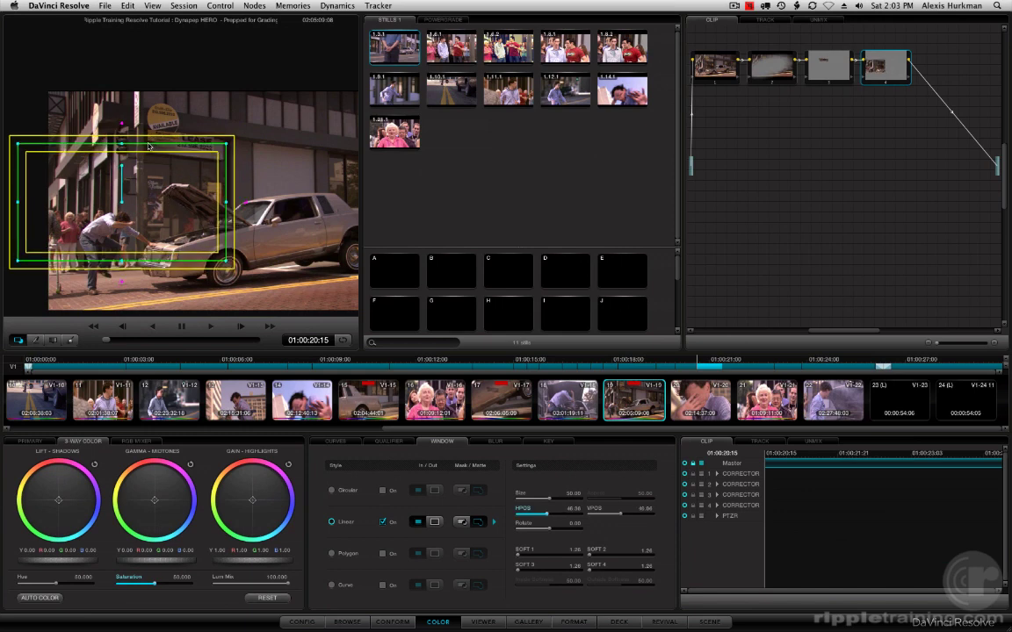
- Shape the linear window into a taller slanted parallelogram on the left edge, Soft 3 at 2.90
{"action": "left_click_drag", "start_coordinate": [122, 144], "coordinate": [123, 71]}
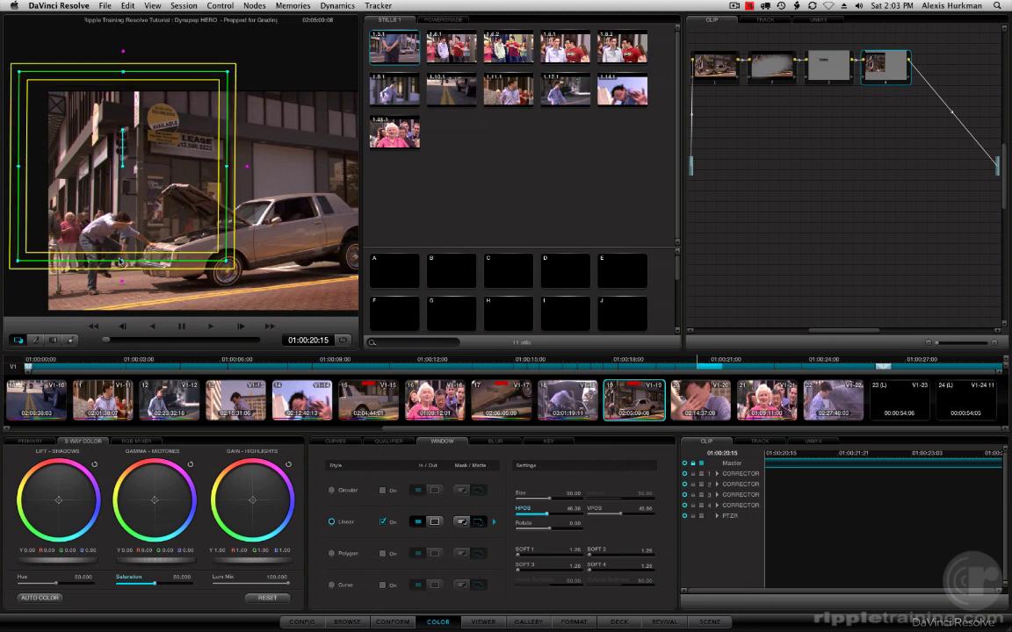
{"action": "scroll", "coordinate": [150, 292], "scroll_direction": "down", "scroll_amount": 3}
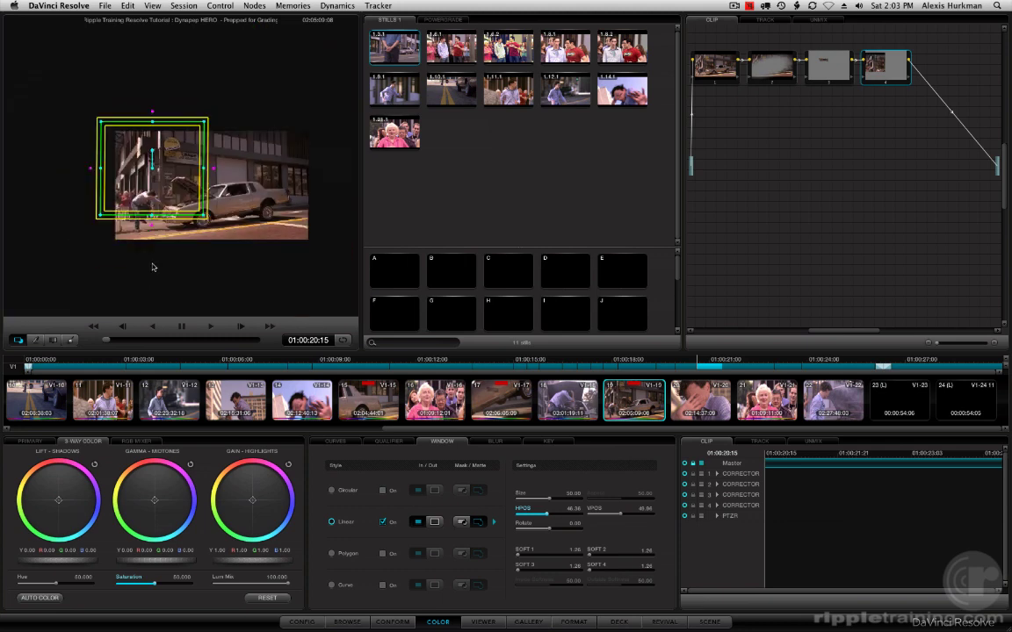
{"action": "left_click_drag", "start_coordinate": [151, 217], "coordinate": [92, 253]}
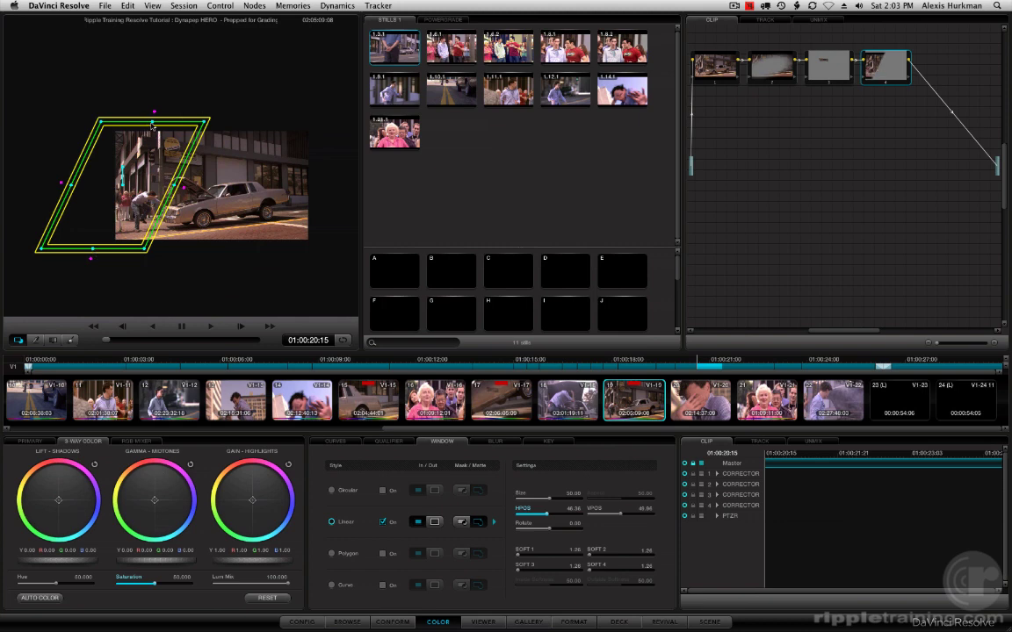
{"action": "left_click_drag", "start_coordinate": [152, 126], "coordinate": [86, 109]}
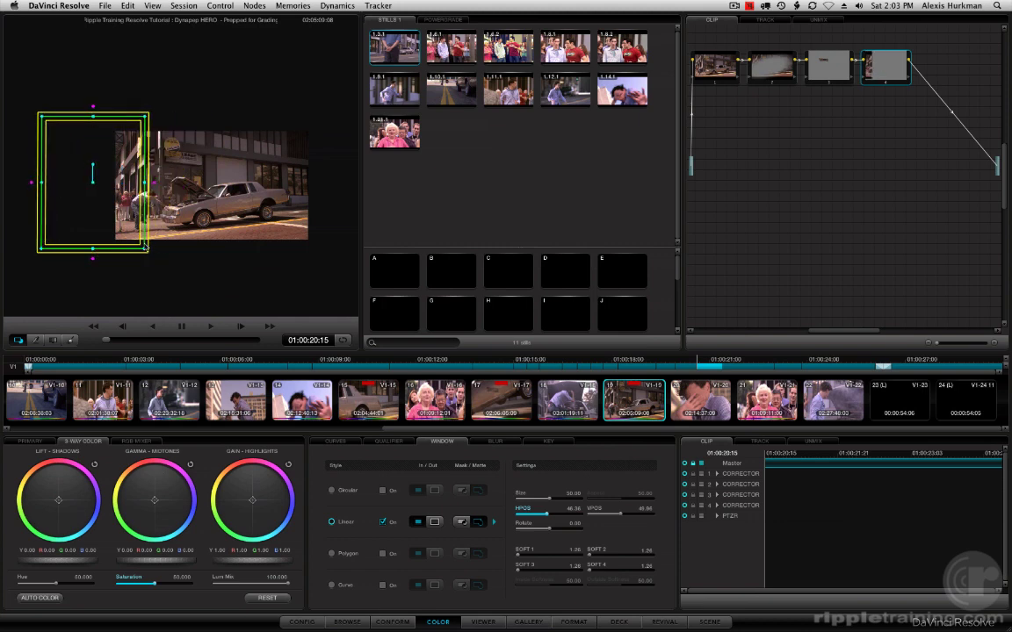
{"action": "left_click_drag", "start_coordinate": [93, 249], "coordinate": [65, 254]}
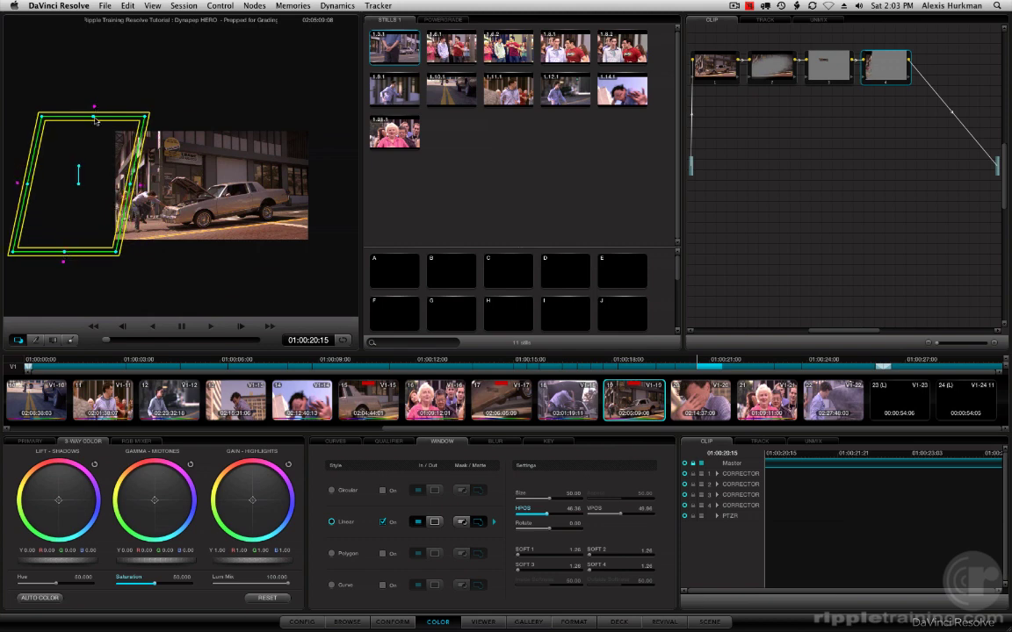
{"action": "left_click_drag", "start_coordinate": [93, 119], "coordinate": [99, 104]}
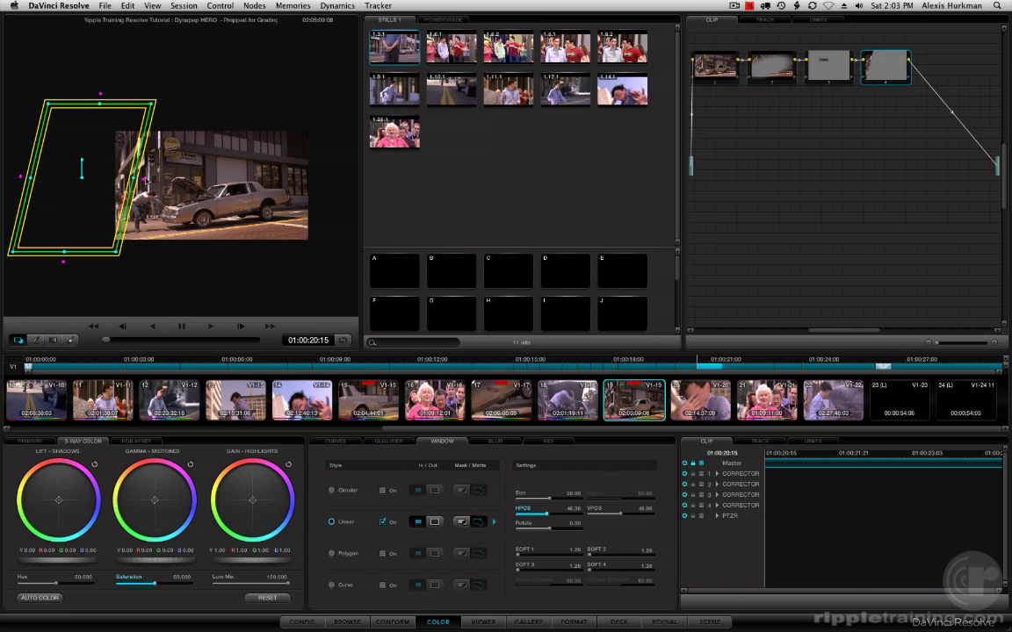
{"action": "mouse_move", "coordinate": [146, 181]}
{"action": "left_mouse_down"}
{"action": "mouse_move", "coordinate": [114, 165]}
{"action": "mouse_move", "coordinate": [125, 162]}
{"action": "mouse_move", "coordinate": [138, 181]}
{"action": "left_mouse_up"}
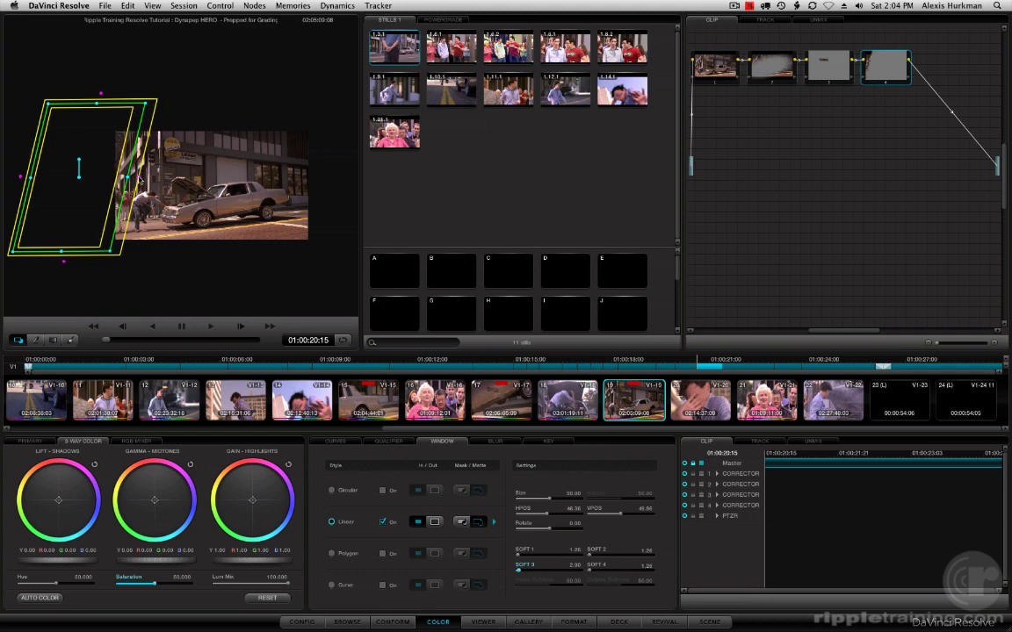
- Darken the midtones to gamma -0.04 and straighten the linear window, with Soft 3 at 3.34
{"action": "mouse_move", "coordinate": [100, 94]}
{"action": "left_mouse_down"}
{"action": "mouse_move", "coordinate": [99, 79]}
{"action": "mouse_move", "coordinate": [101, 100]}
{"action": "left_mouse_up"}
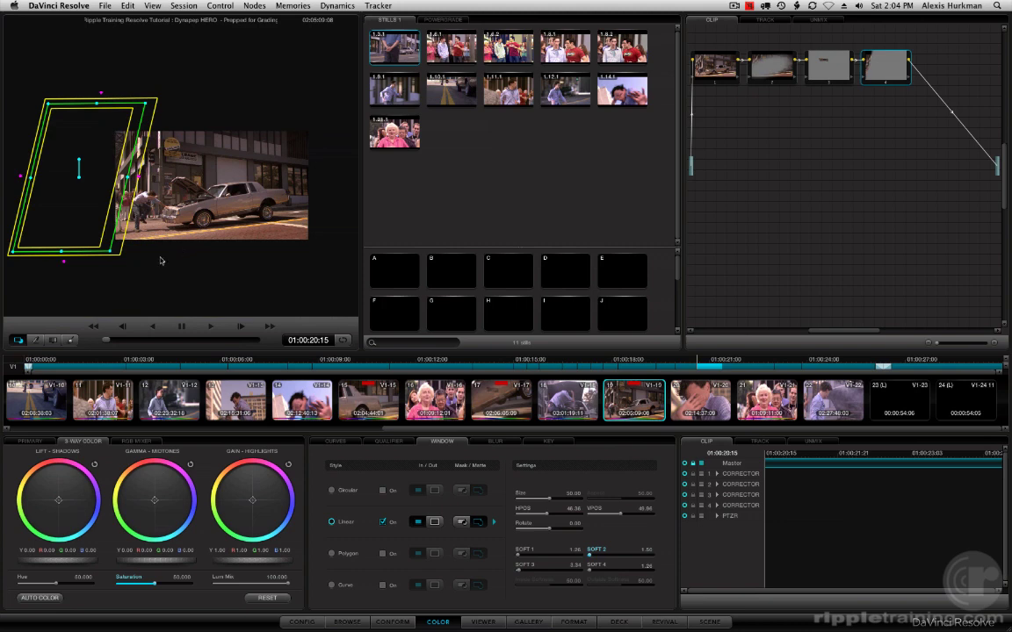
{"action": "scroll", "coordinate": [160, 261], "scroll_direction": "down", "scroll_amount": 3}
{"action": "scroll", "coordinate": [158, 260], "scroll_direction": "up", "scroll_amount": 8}
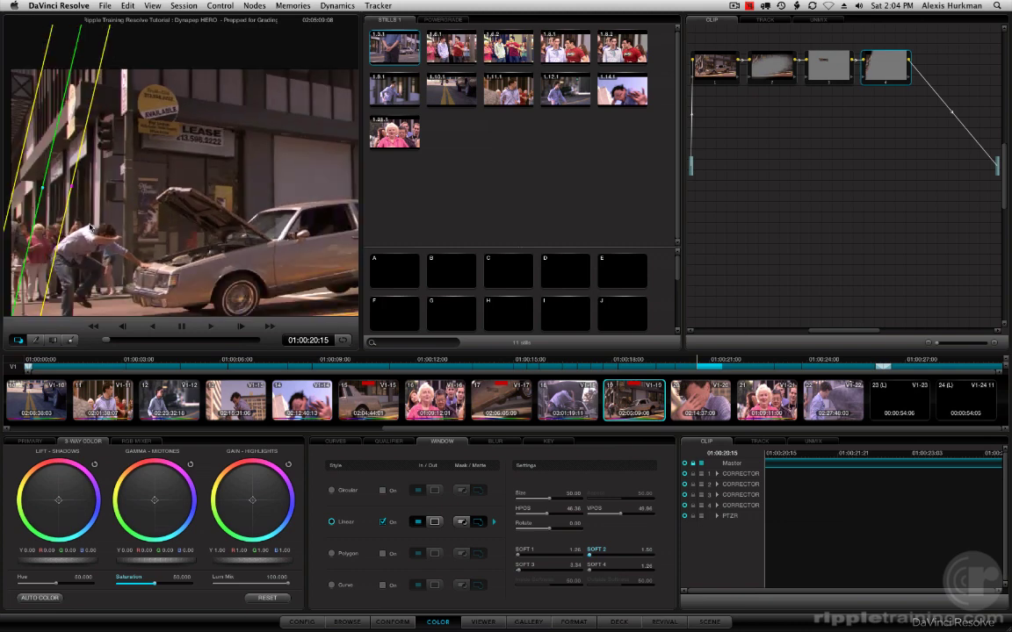
{"action": "scroll", "coordinate": [91, 228], "scroll_direction": "down", "scroll_amount": 8}
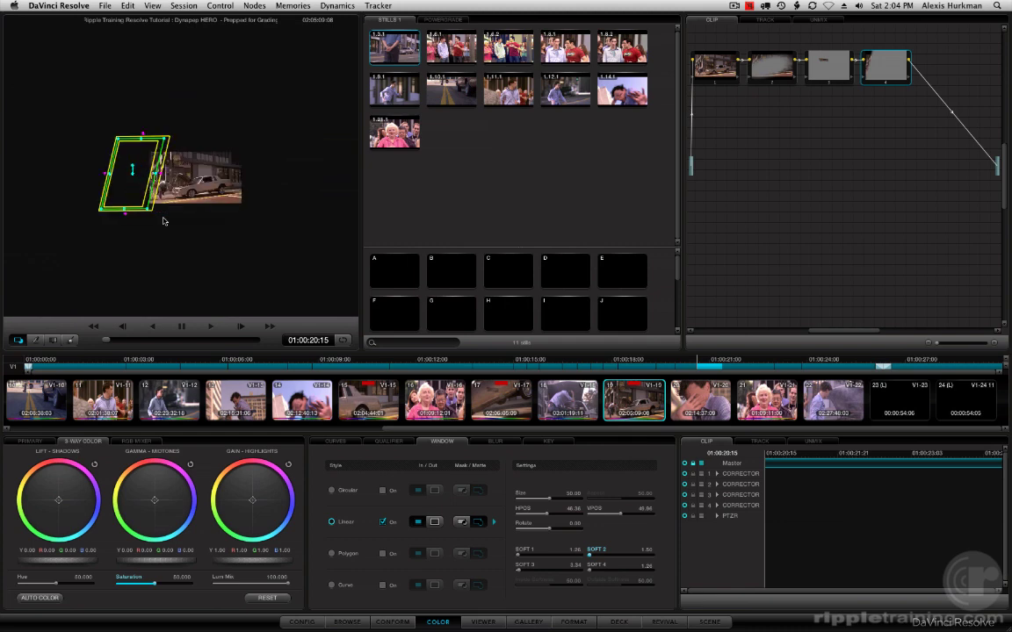
{"action": "scroll", "coordinate": [162, 221], "scroll_direction": "up", "scroll_amount": 5}
{"action": "scroll", "coordinate": [165, 222], "scroll_direction": "down", "scroll_amount": 2}
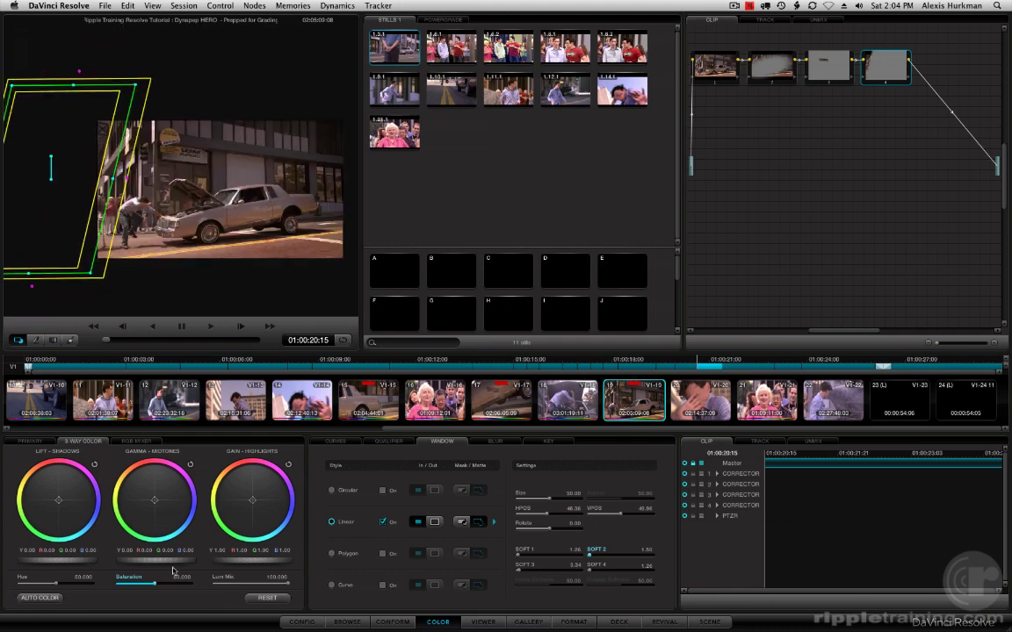
{"action": "left_click_drag", "start_coordinate": [175, 562], "coordinate": [80, 501]}
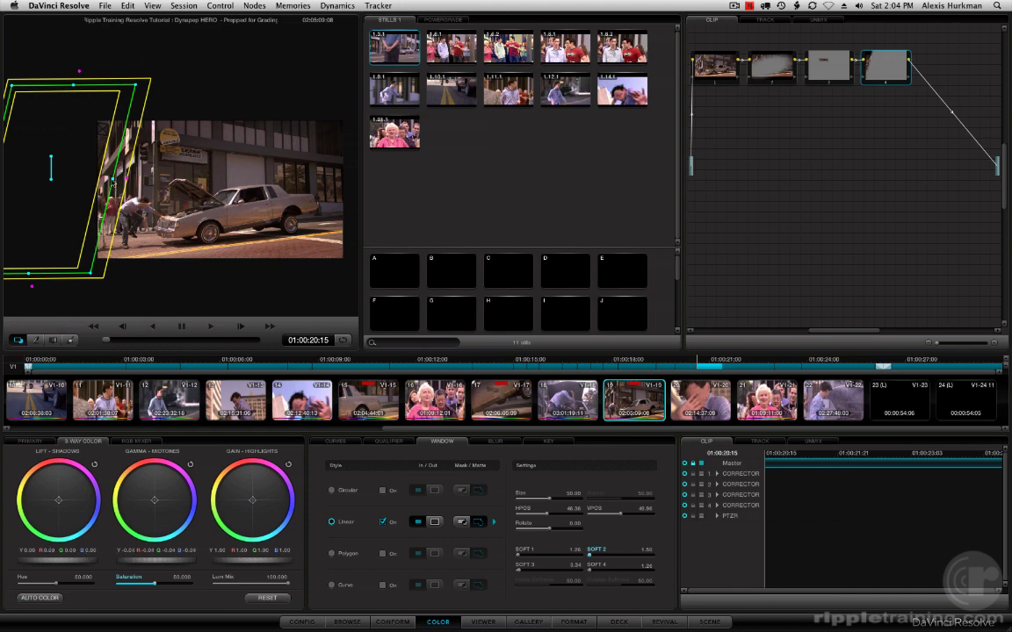
{"action": "mouse_move", "coordinate": [112, 181]}
{"action": "left_mouse_down"}
{"action": "mouse_move", "coordinate": [104, 183]}
{"action": "mouse_move", "coordinate": [114, 171]}
{"action": "left_mouse_up"}
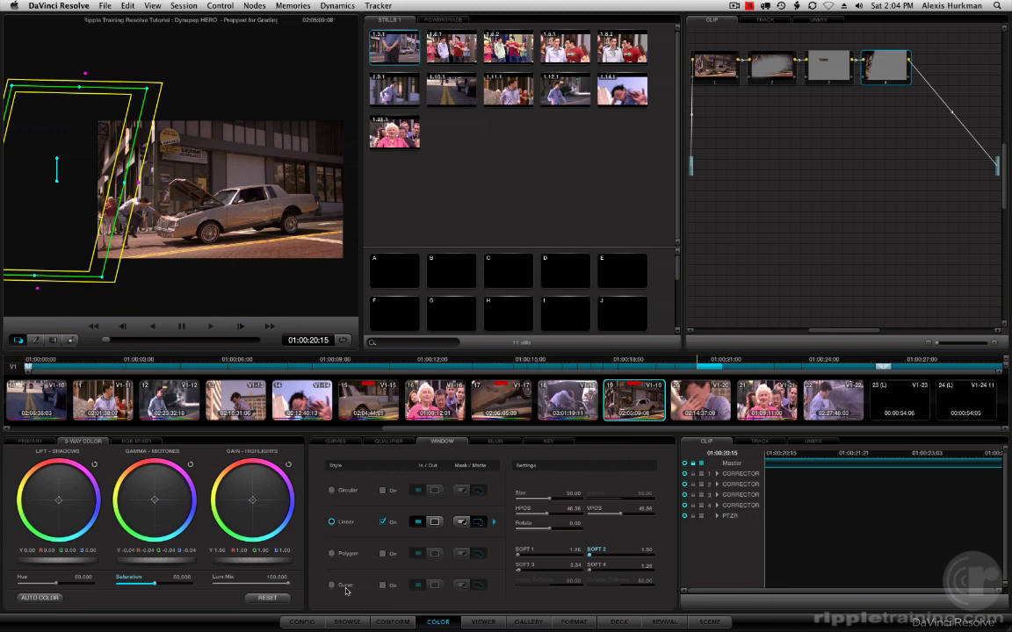
{"action": "left_click", "coordinate": [254, 6]}
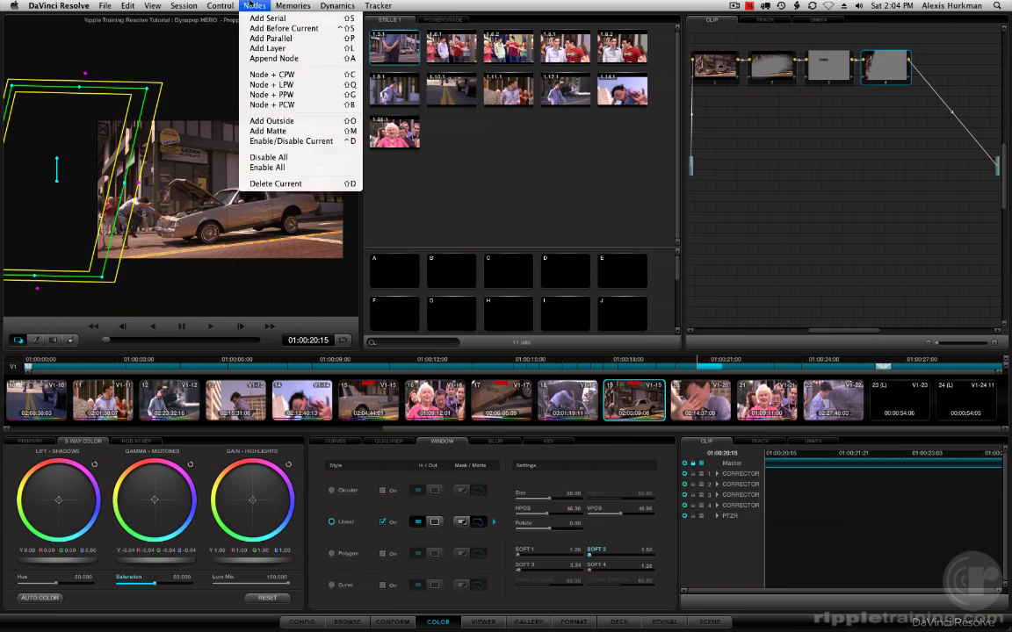
- Add a fifth serial node with a power curve window using Node + PCW
{"action": "left_click", "coordinate": [270, 105]}
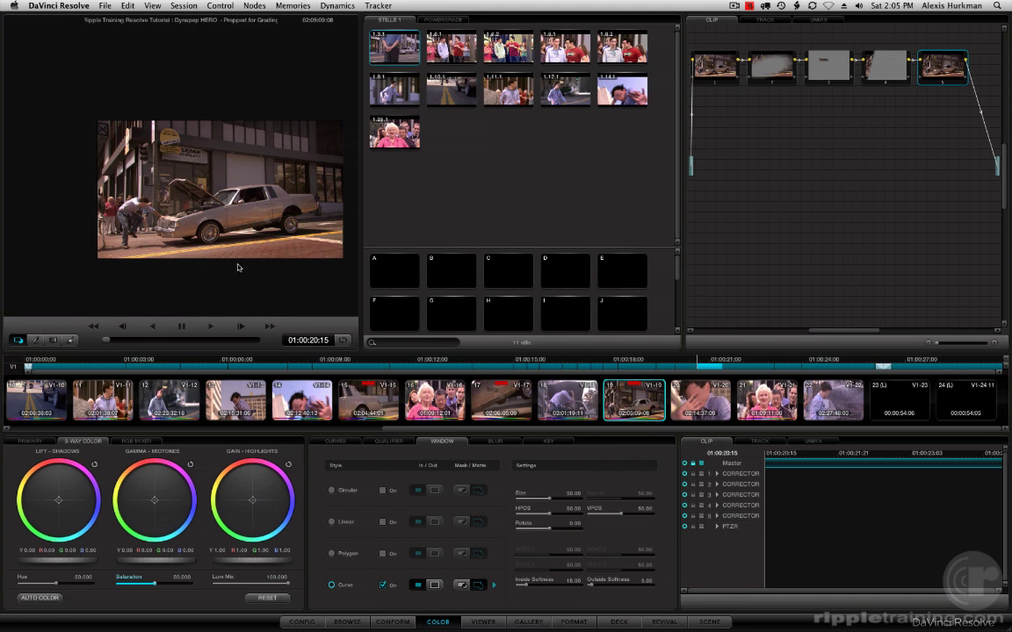
- Frame the car closer and place curve points from the front bumper around the front wheel
{"action": "scroll", "coordinate": [236, 265], "scroll_direction": "down", "scroll_amount": 2}
{"action": "scroll", "coordinate": [236, 265], "scroll_direction": "up", "scroll_amount": 6}
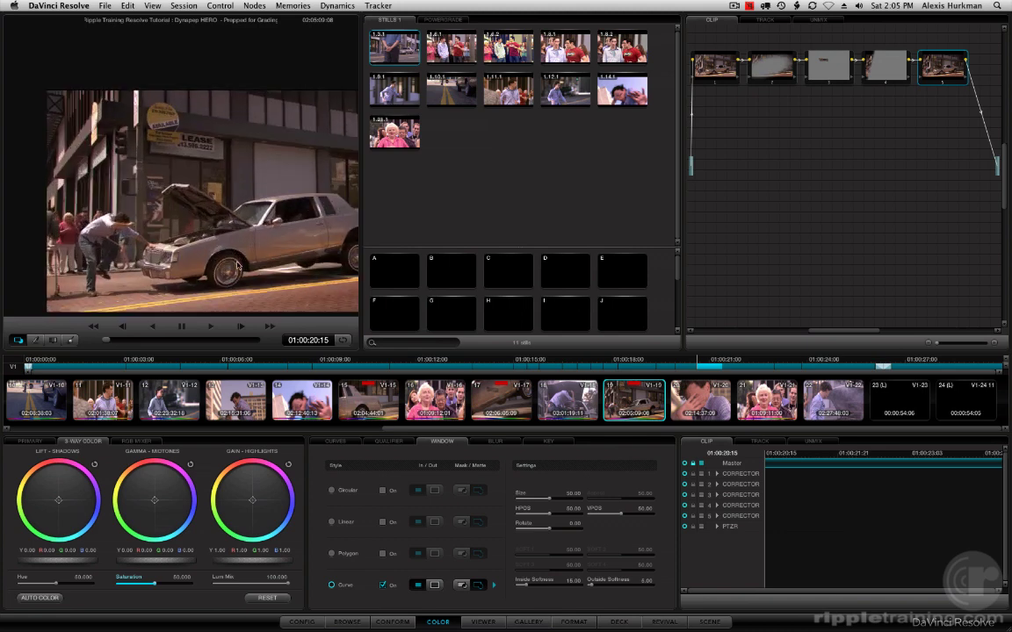
{"action": "left_click_drag", "start_coordinate": [236, 266], "coordinate": [196, 234]}
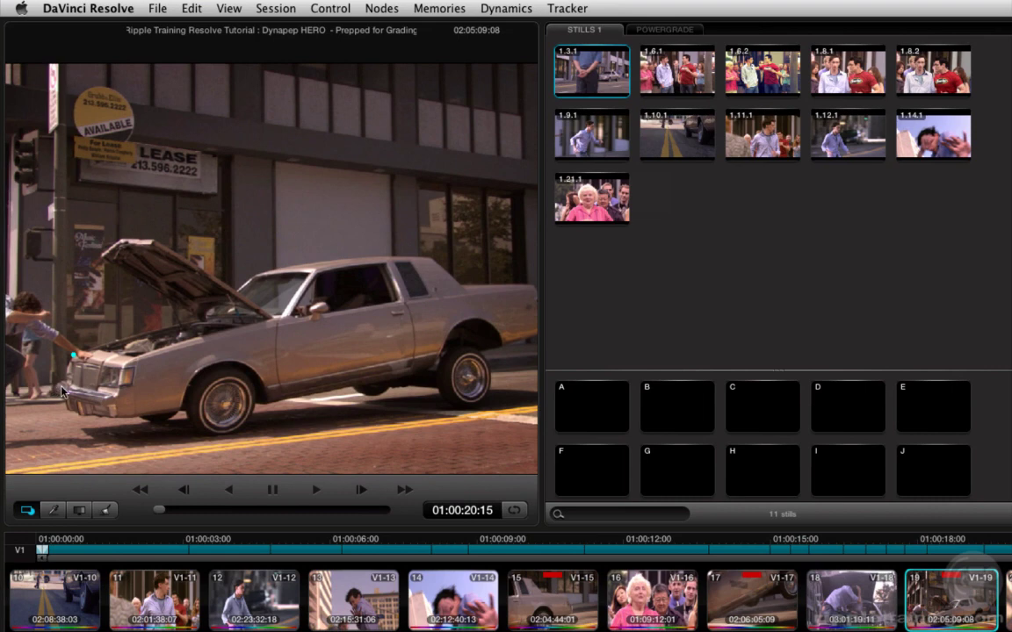
{"action": "left_click", "coordinate": [58, 390]}
{"action": "left_click", "coordinate": [85, 418]}
{"action": "left_click", "coordinate": [187, 410]}
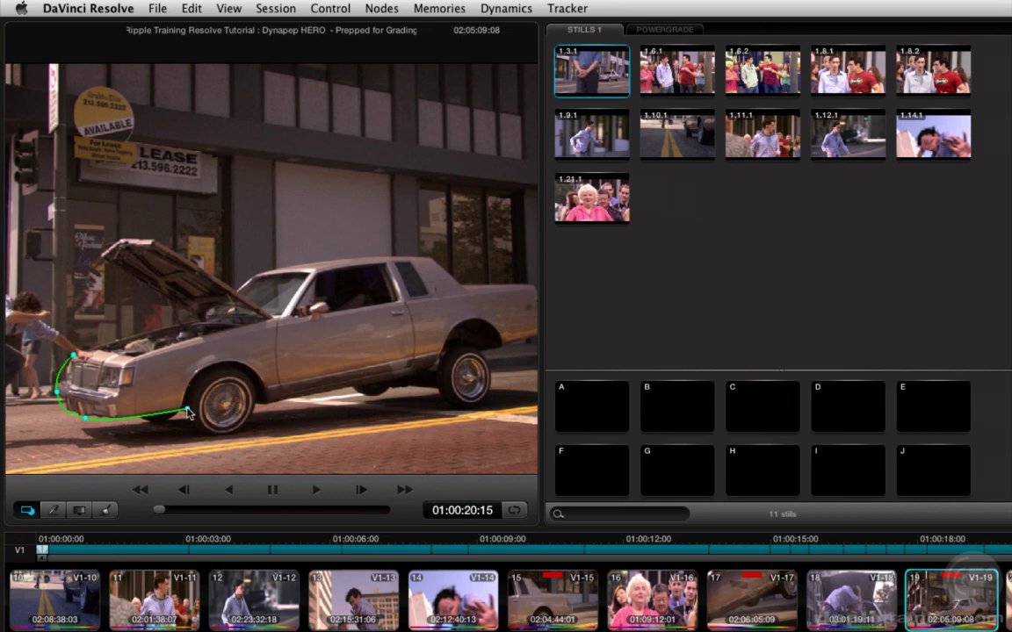
{"action": "left_click", "coordinate": [224, 437]}
- Continue the curve along the car's underside, around the rear wheel toward the rear bumper
{"action": "left_click", "coordinate": [264, 404]}
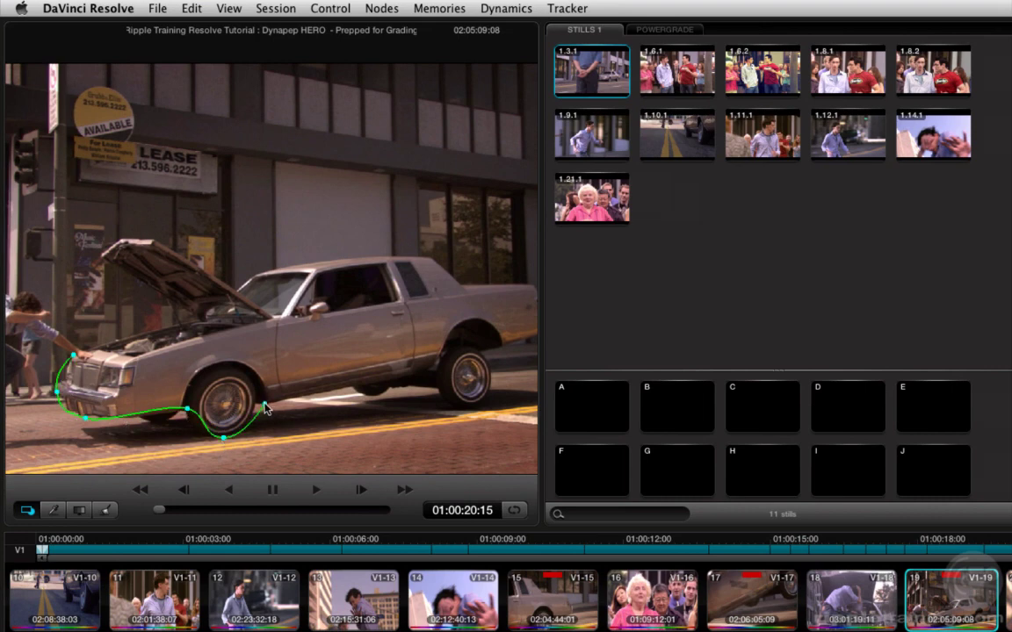
{"action": "left_click", "coordinate": [367, 390]}
{"action": "left_click", "coordinate": [432, 387]}
{"action": "left_click", "coordinate": [468, 405]}
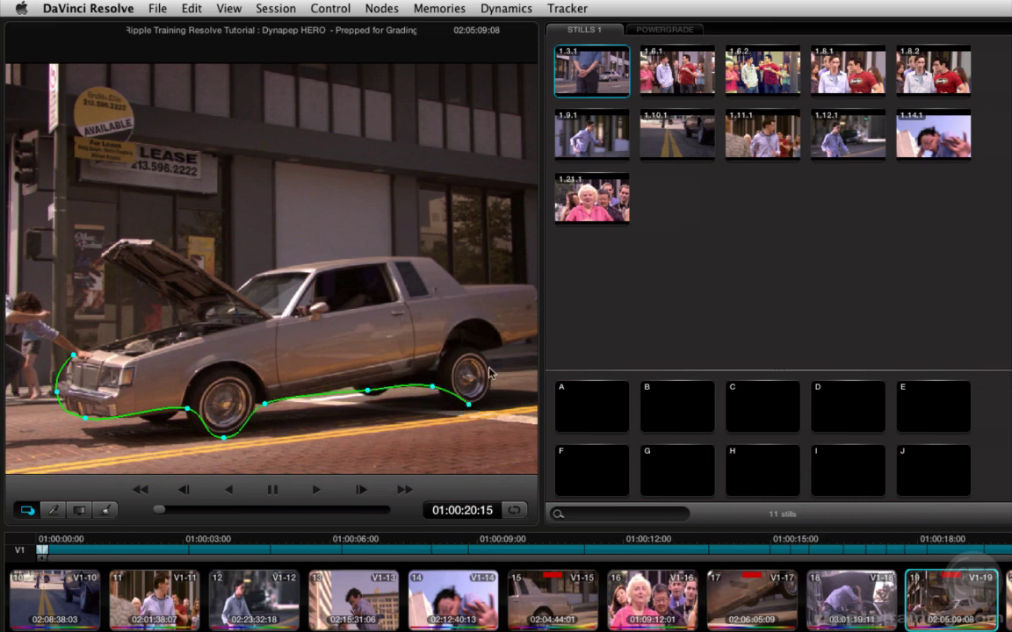
{"action": "left_click", "coordinate": [489, 366]}
{"action": "left_click", "coordinate": [524, 338]}
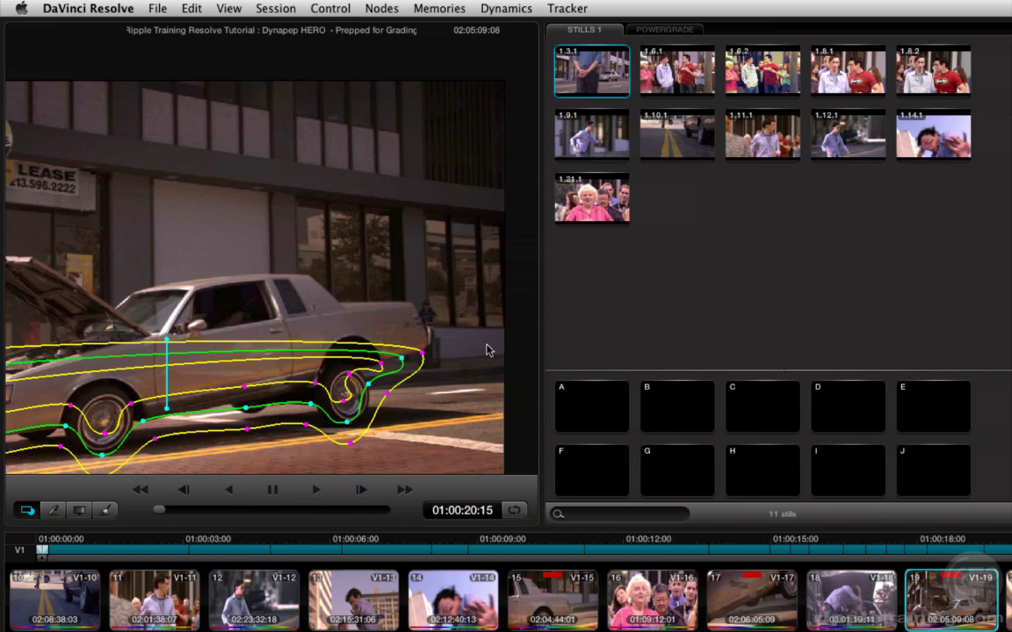
{"action": "left_click", "coordinate": [205, 397]}
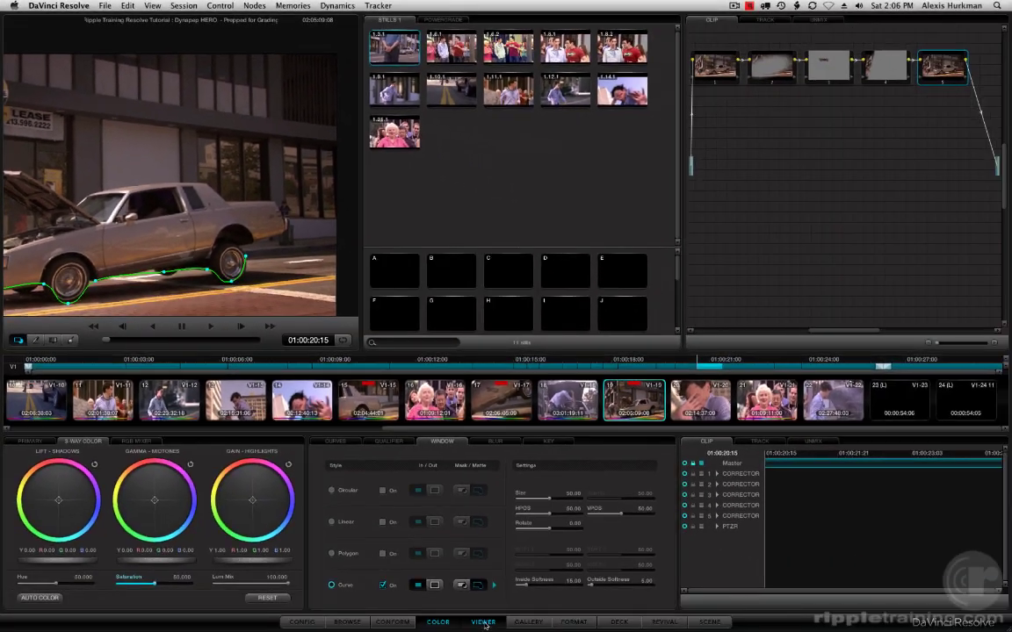
- Show the picture at full size and trace curve points up the rear and over the roof
{"action": "left_click", "coordinate": [484, 621]}
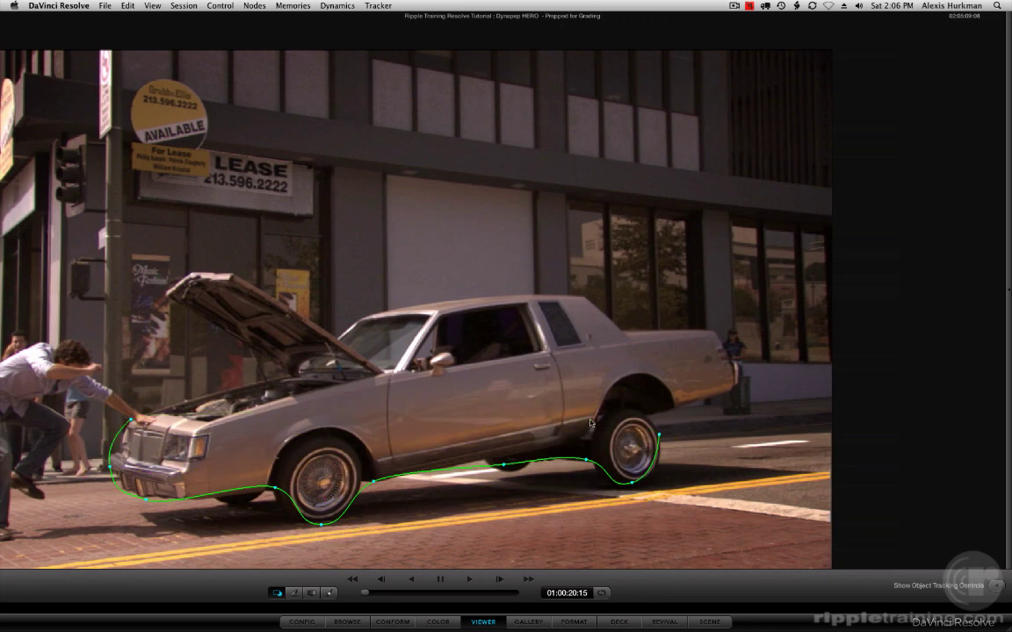
{"action": "left_click", "coordinate": [670, 411]}
{"action": "left_click", "coordinate": [714, 328]}
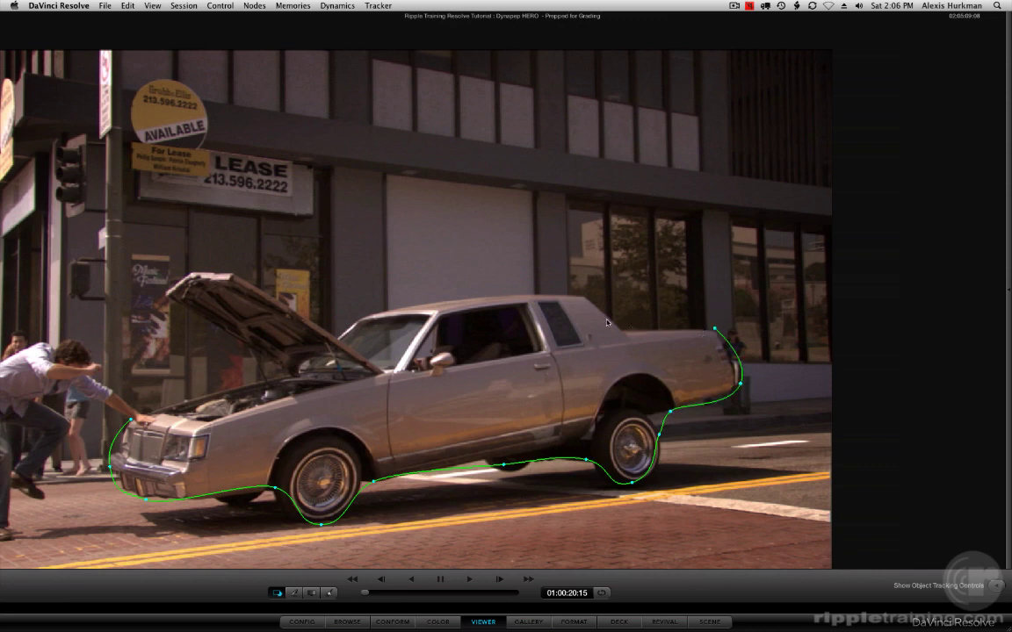
{"action": "left_click", "coordinate": [623, 329]}
{"action": "left_click", "coordinate": [584, 297]}
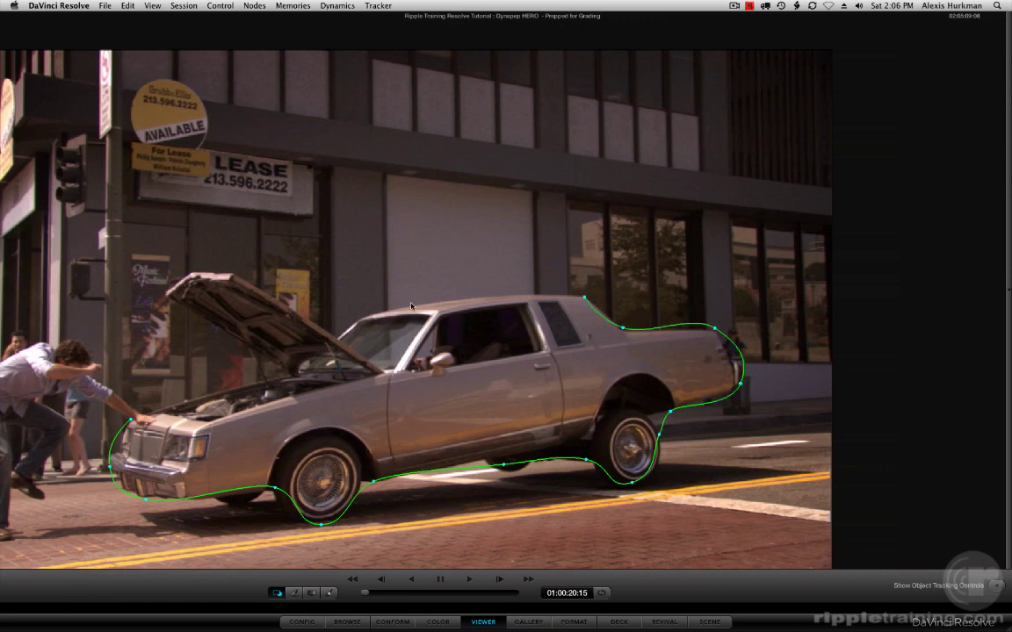
- Run the curve down the windshield and hood, close it at the start, and return to the Color page
{"action": "left_click", "coordinate": [361, 311]}
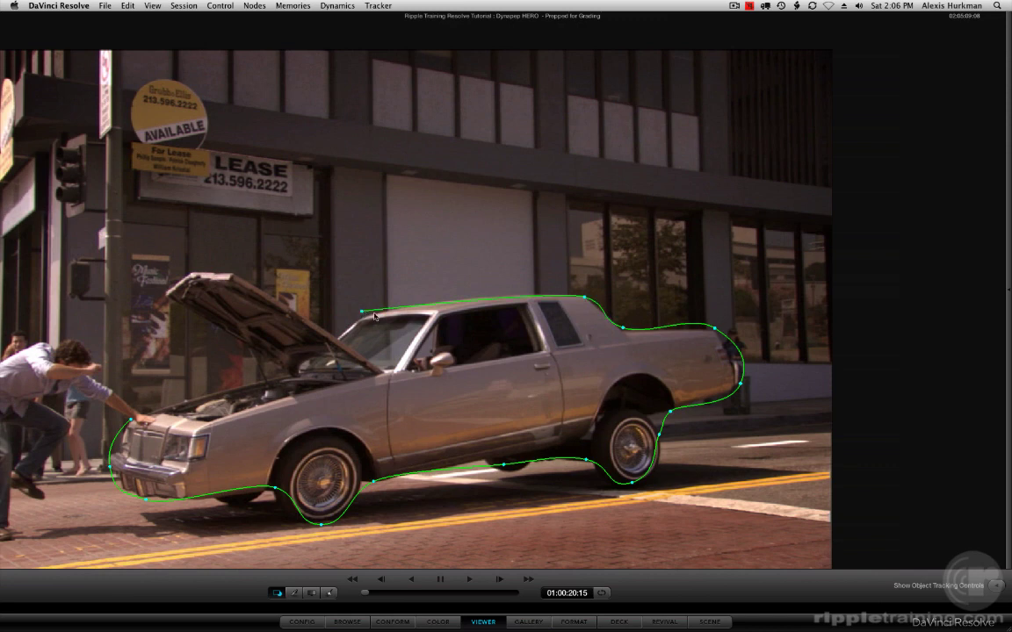
{"action": "left_click", "coordinate": [313, 360]}
{"action": "left_click", "coordinate": [194, 395]}
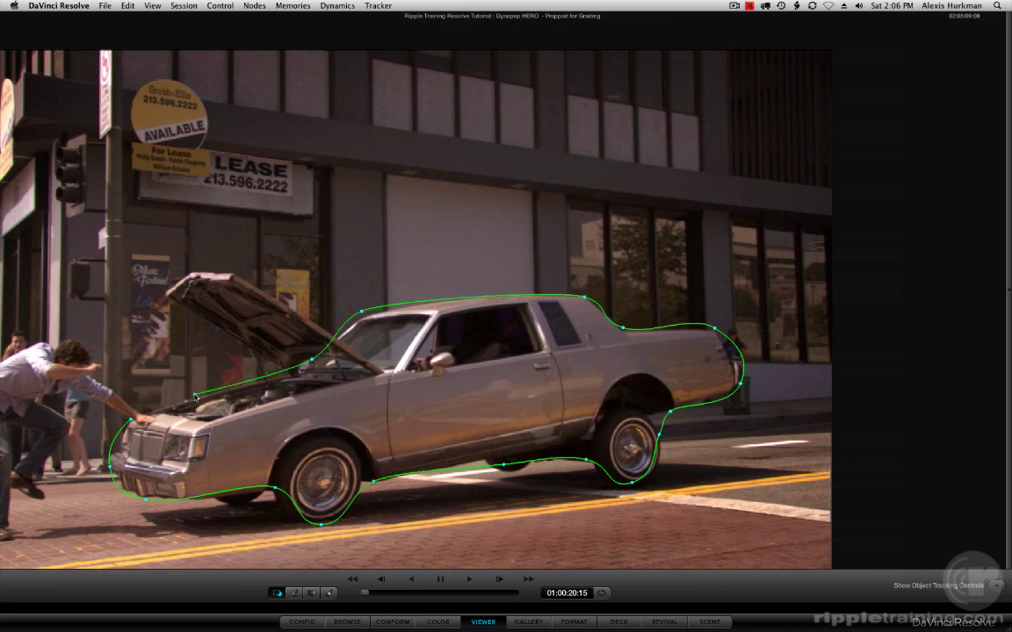
{"action": "left_click", "coordinate": [131, 422]}
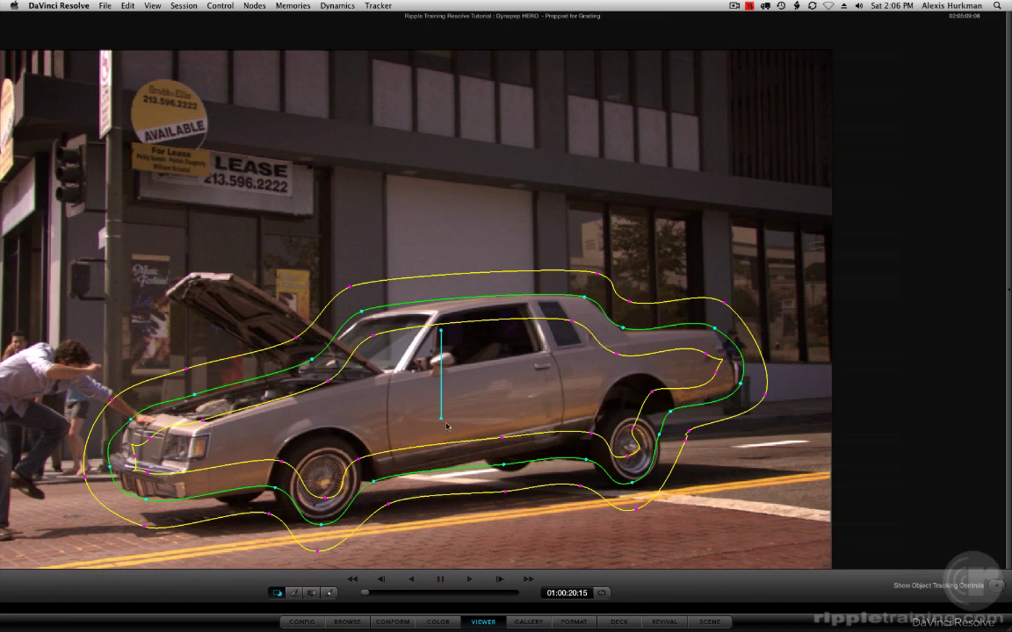
{"action": "left_click", "coordinate": [447, 623]}
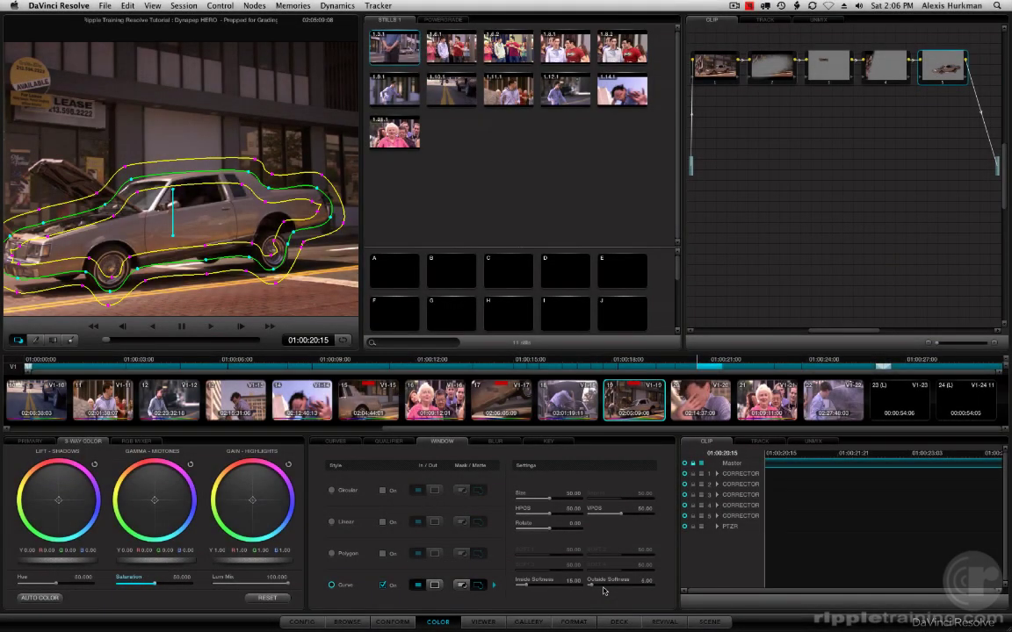
- Lower the car curve window's Outside Softness and drop its Inside Softness to about 5
{"action": "left_click_drag", "start_coordinate": [593, 588], "coordinate": [581, 590]}
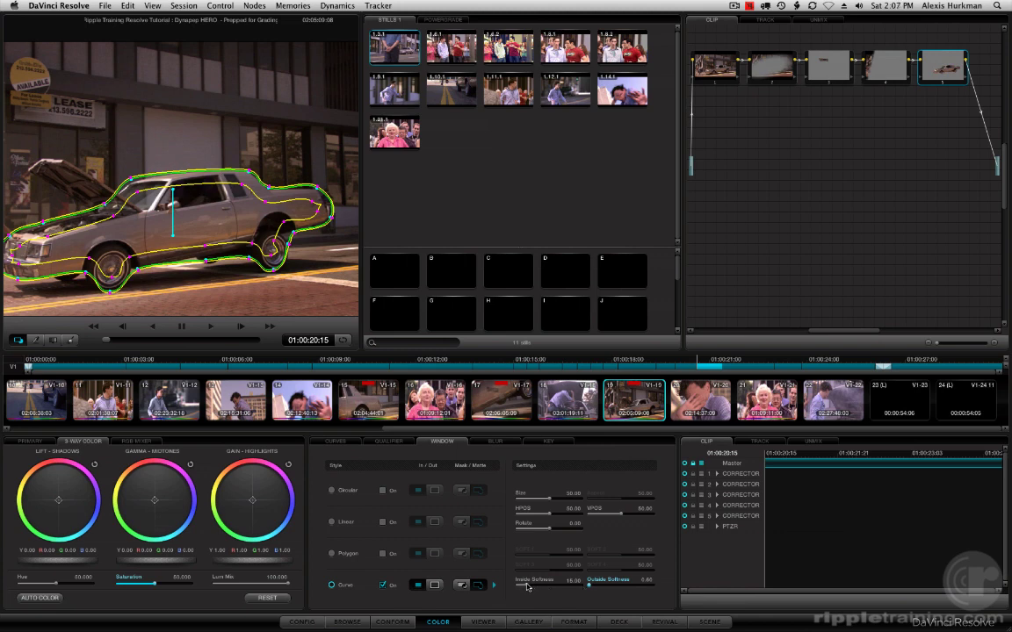
{"action": "left_click_drag", "start_coordinate": [526, 587], "coordinate": [504, 588]}
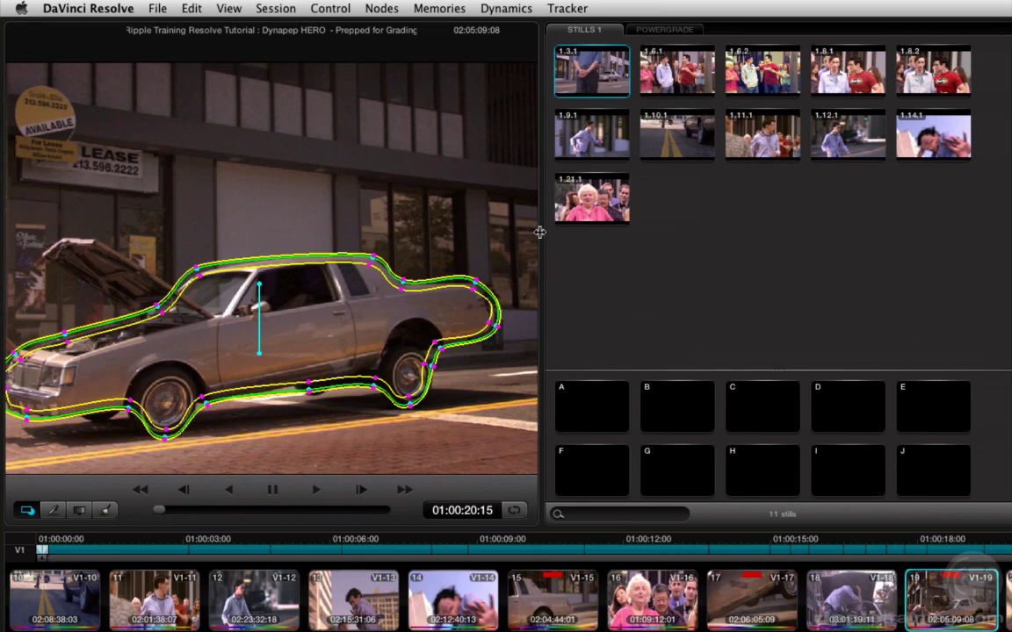
- Enlarge and reframe the viewer, add a rear inner-softness point, and reshape the edge along the hood
{"action": "left_click_drag", "start_coordinate": [541, 235], "coordinate": [728, 244]}
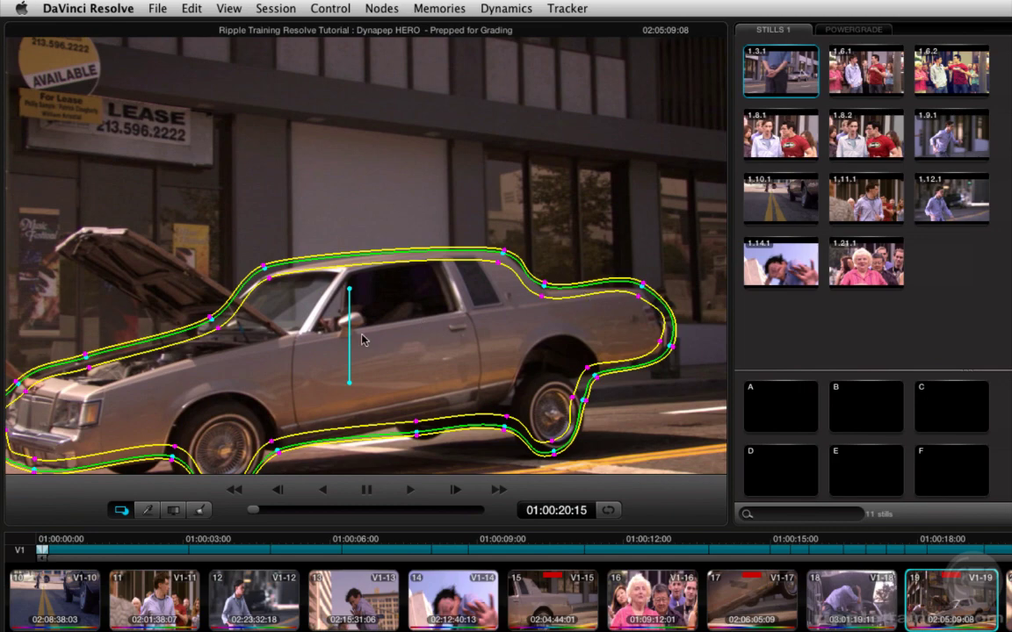
{"action": "left_click_drag", "start_coordinate": [391, 348], "coordinate": [423, 248]}
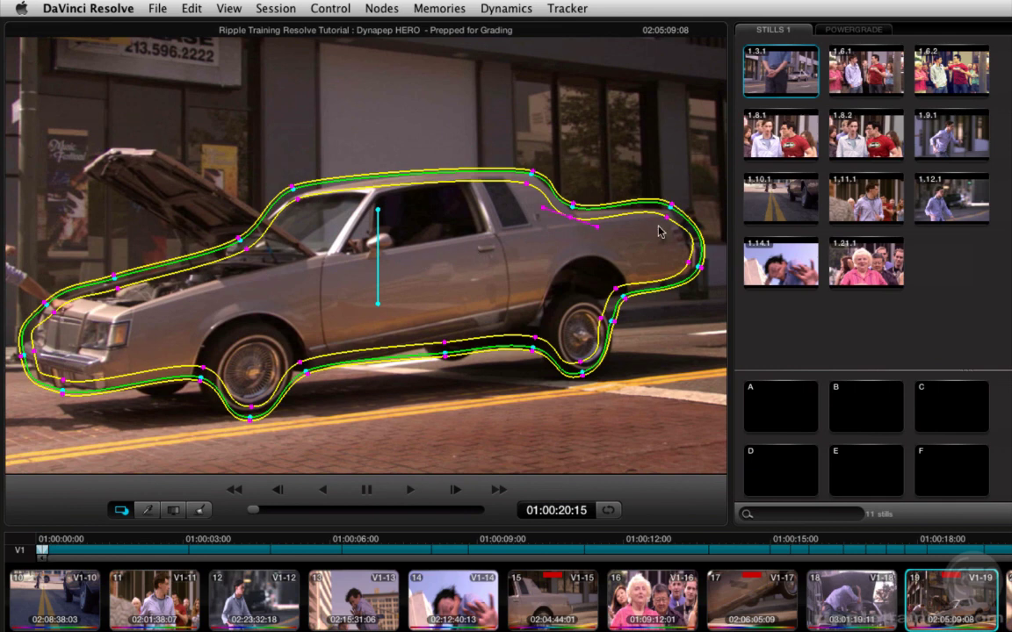
{"action": "left_click", "coordinate": [643, 202]}
{"action": "left_click_drag", "start_coordinate": [667, 224], "coordinate": [649, 273]}
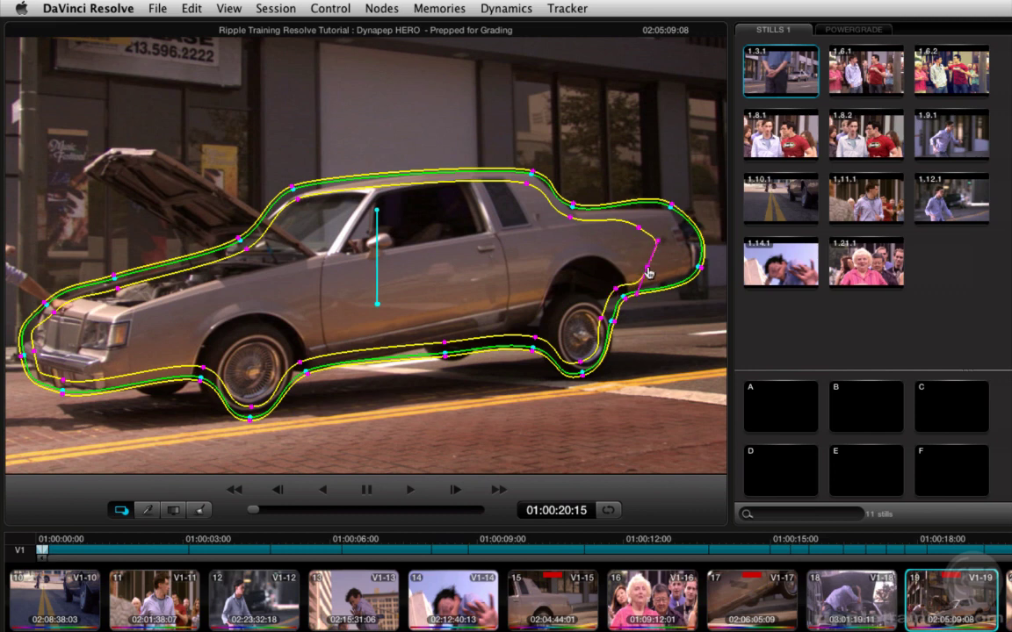
{"action": "left_click", "coordinate": [244, 244]}
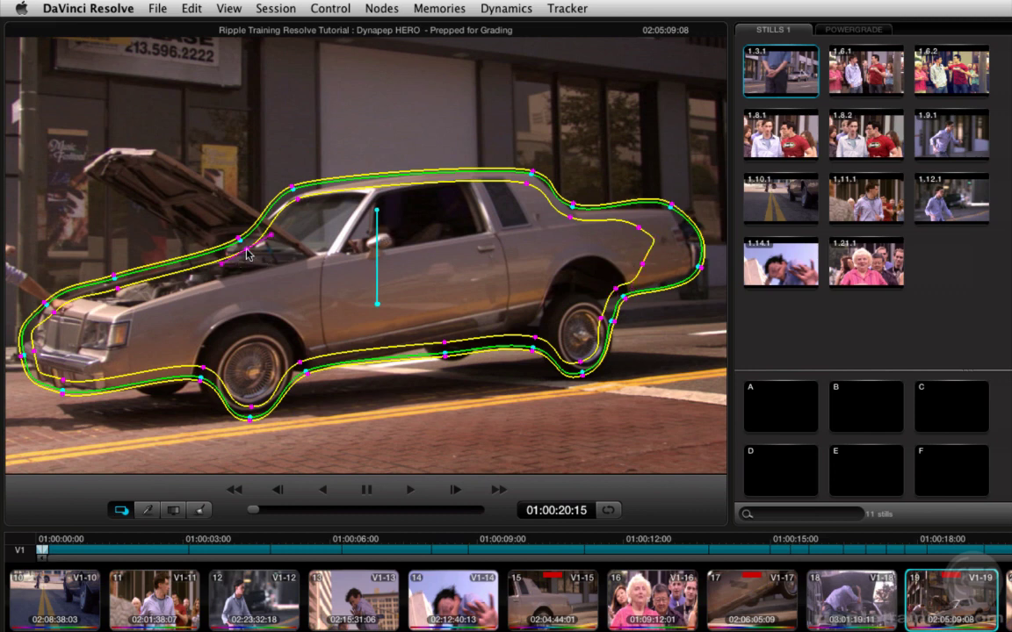
{"action": "left_click_drag", "start_coordinate": [247, 253], "coordinate": [309, 186]}
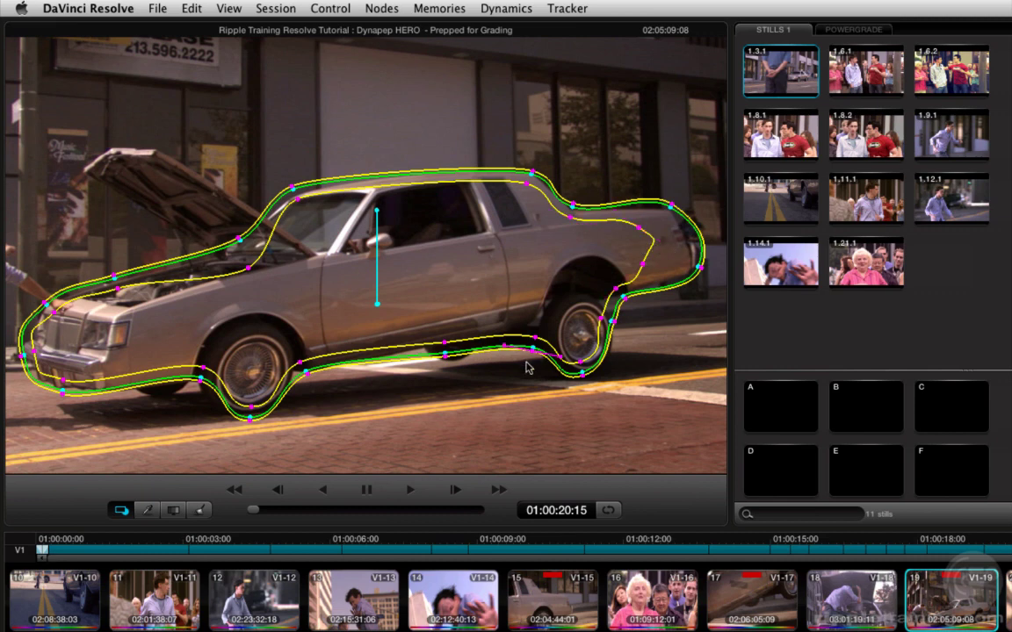
- Pull the inner soft edge in around the rear wheel, front wheel and rear top
{"action": "left_click", "coordinate": [580, 365]}
{"action": "left_click_drag", "start_coordinate": [579, 367], "coordinate": [571, 334]}
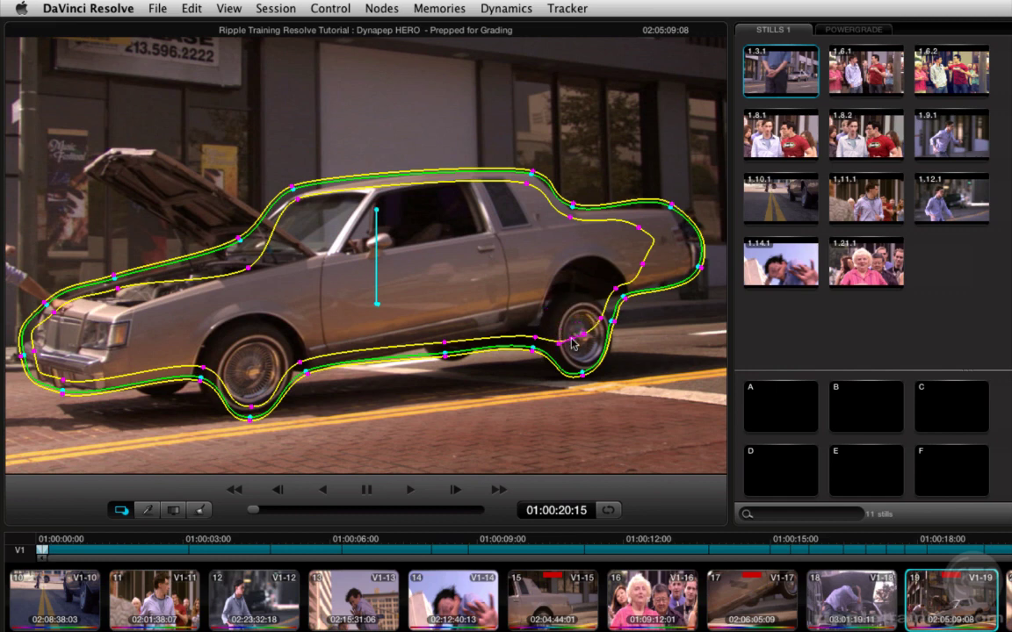
{"action": "left_click", "coordinate": [250, 412]}
{"action": "left_click_drag", "start_coordinate": [250, 412], "coordinate": [248, 383]}
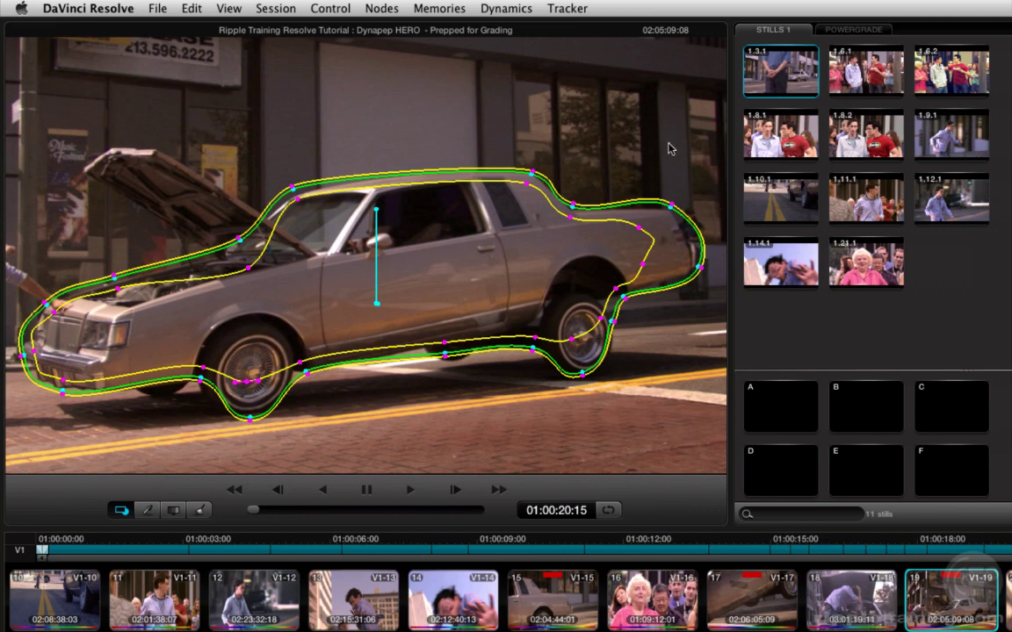
{"action": "left_click", "coordinate": [638, 230]}
{"action": "left_click_drag", "start_coordinate": [638, 232], "coordinate": [674, 266]}
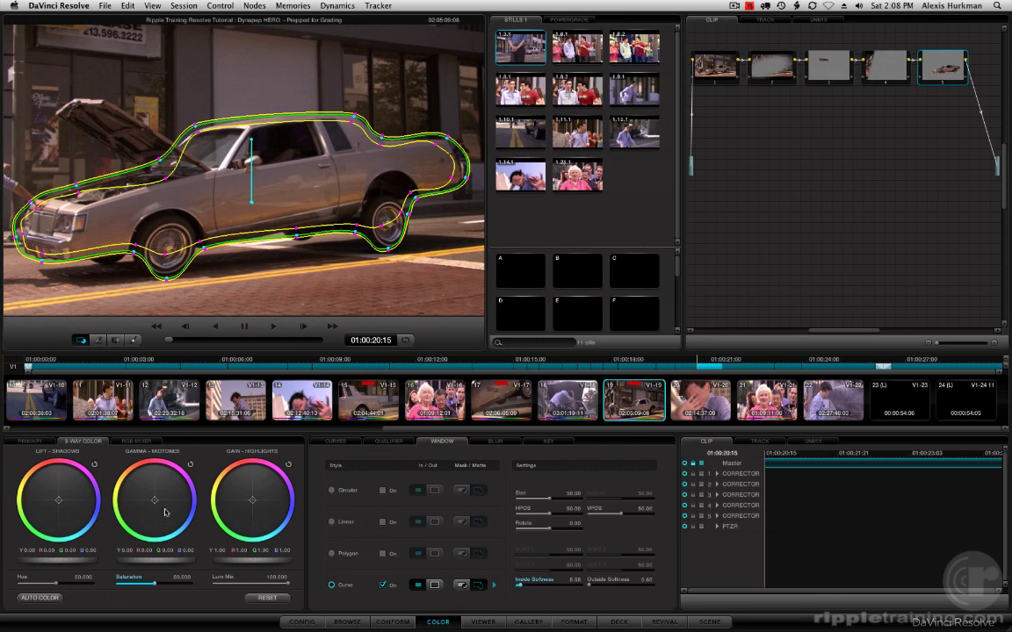
- Lower the car's Lift dial, raise Gamma and Gain, and push Gamma and Gain balance toward blue
{"action": "left_click_drag", "start_coordinate": [171, 490], "coordinate": [241, 592]}
{"action": "left_click_drag", "start_coordinate": [74, 562], "coordinate": [53, 563]}
{"action": "left_click_drag", "start_coordinate": [158, 567], "coordinate": [185, 567]}
{"action": "left_click_drag", "start_coordinate": [219, 560], "coordinate": [288, 561]}
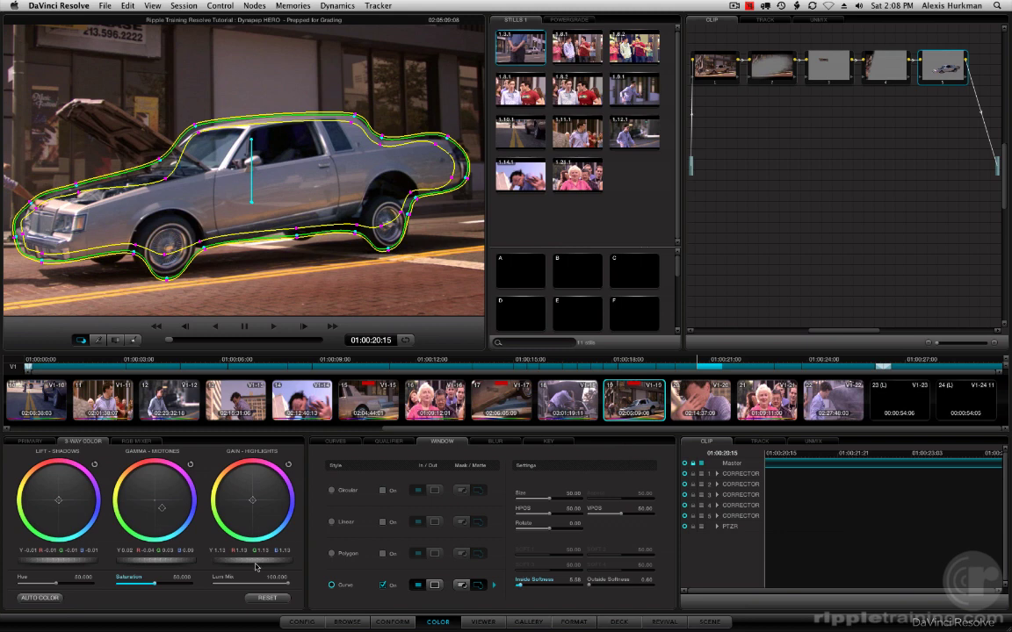
{"action": "left_click_drag", "start_coordinate": [253, 529], "coordinate": [277, 532]}
{"action": "scroll", "coordinate": [225, 216], "scroll_direction": "down", "scroll_amount": 3}
{"action": "scroll", "coordinate": [247, 235], "scroll_direction": "up", "scroll_amount": 2}
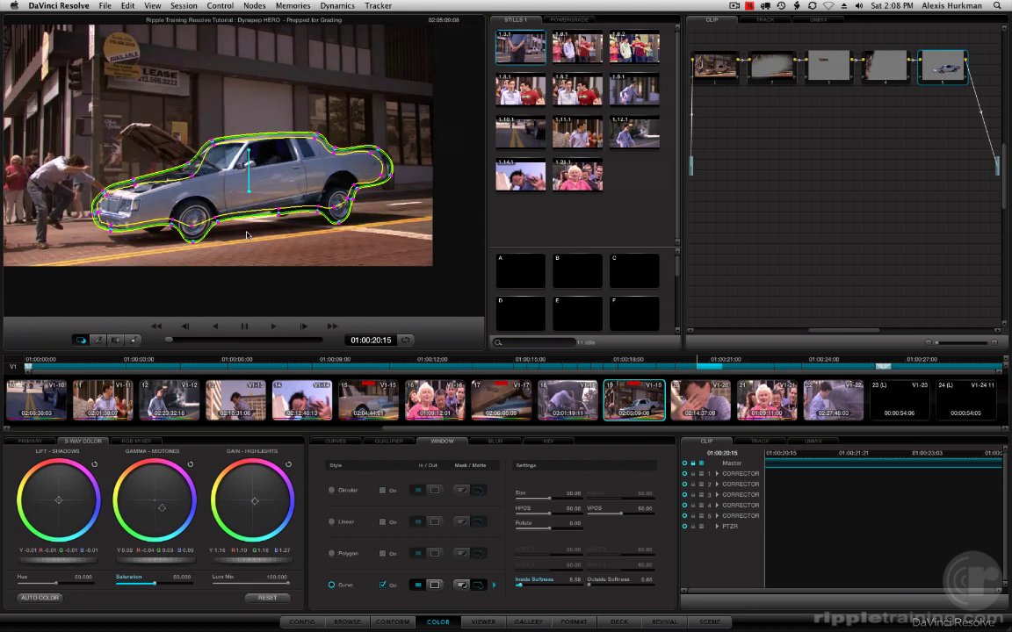
{"action": "scroll", "coordinate": [263, 246], "scroll_direction": "up", "scroll_amount": 2}
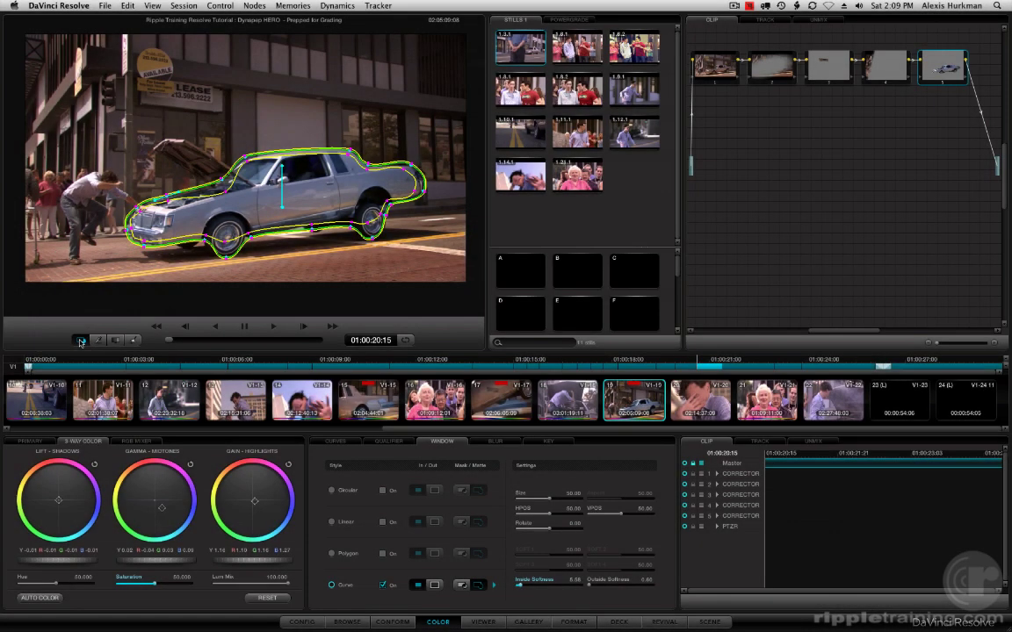
{"action": "left_click", "coordinate": [80, 340]}
{"action": "left_click", "coordinate": [80, 341]}
{"action": "left_click", "coordinate": [80, 341]}
{"action": "left_click", "coordinate": [80, 340]}
{"action": "left_click", "coordinate": [80, 341]}
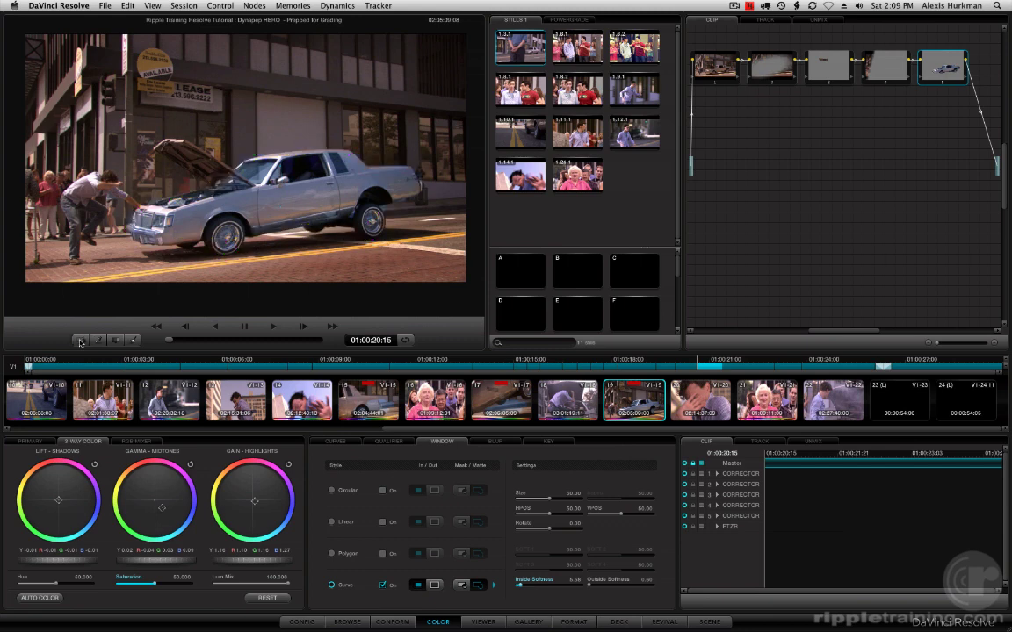
{"action": "left_click", "coordinate": [80, 341]}
{"action": "left_click", "coordinate": [80, 341]}
{"action": "left_click", "coordinate": [80, 341]}
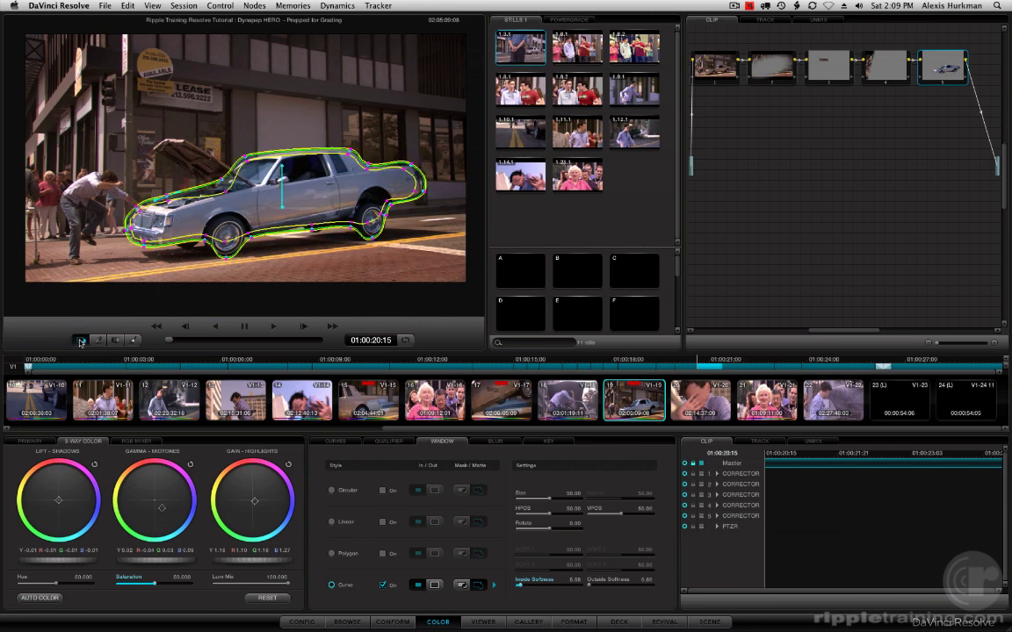
{"action": "left_click", "coordinate": [80, 341]}
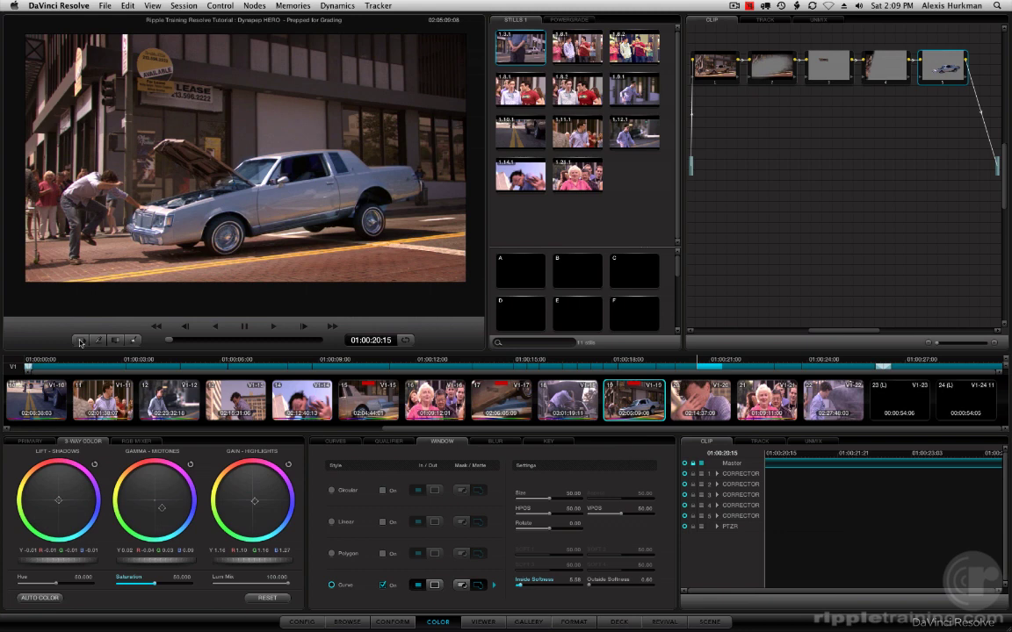
{"action": "left_click", "coordinate": [80, 341]}
{"action": "left_click", "coordinate": [80, 340]}
{"action": "left_click", "coordinate": [80, 341]}
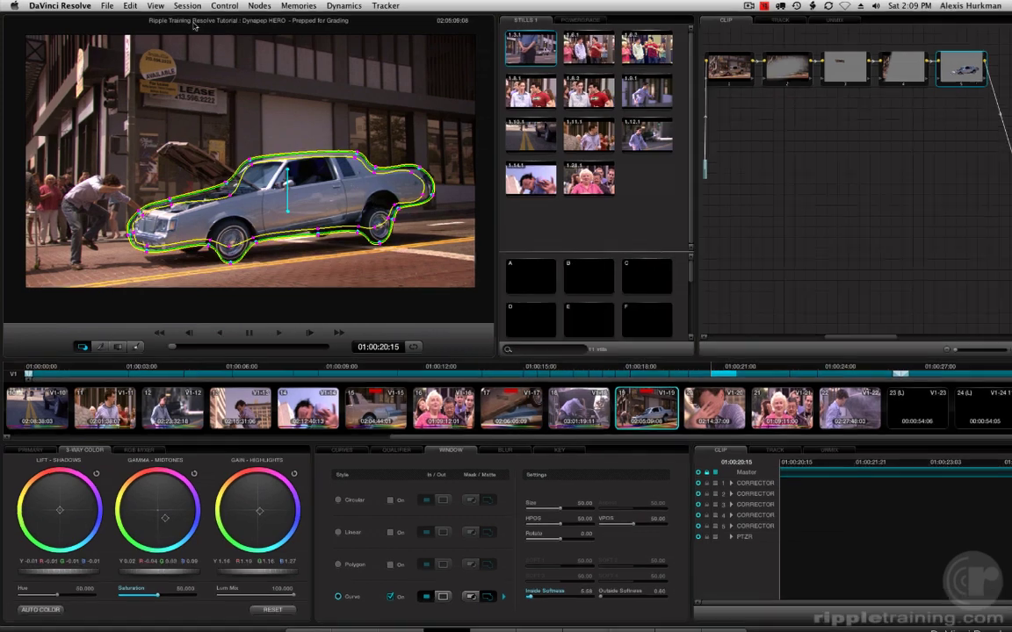
{"action": "left_click", "coordinate": [155, 5]}
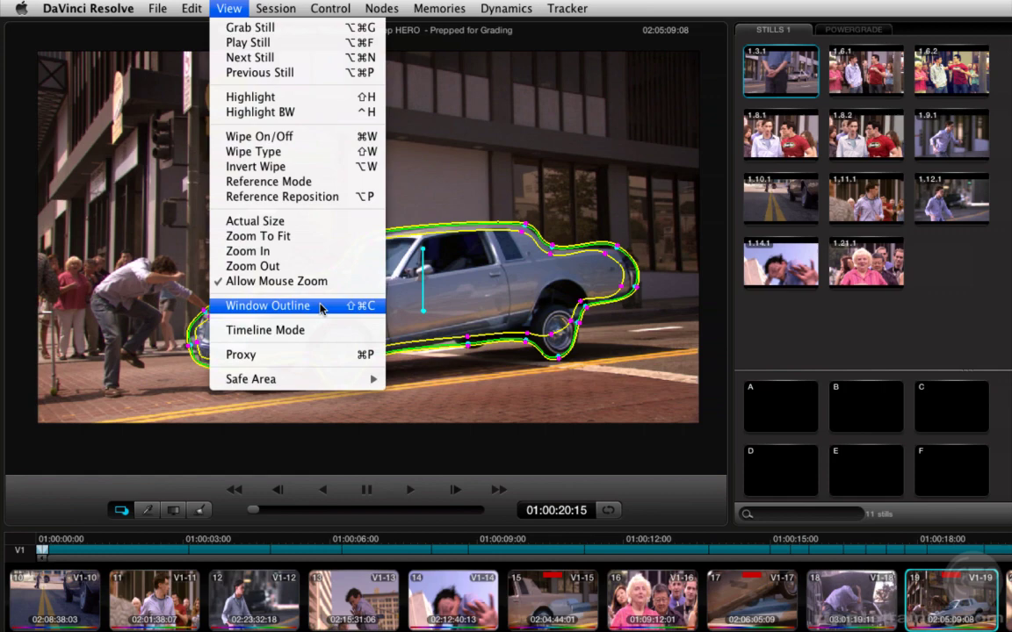
{"action": "left_click", "coordinate": [323, 307]}
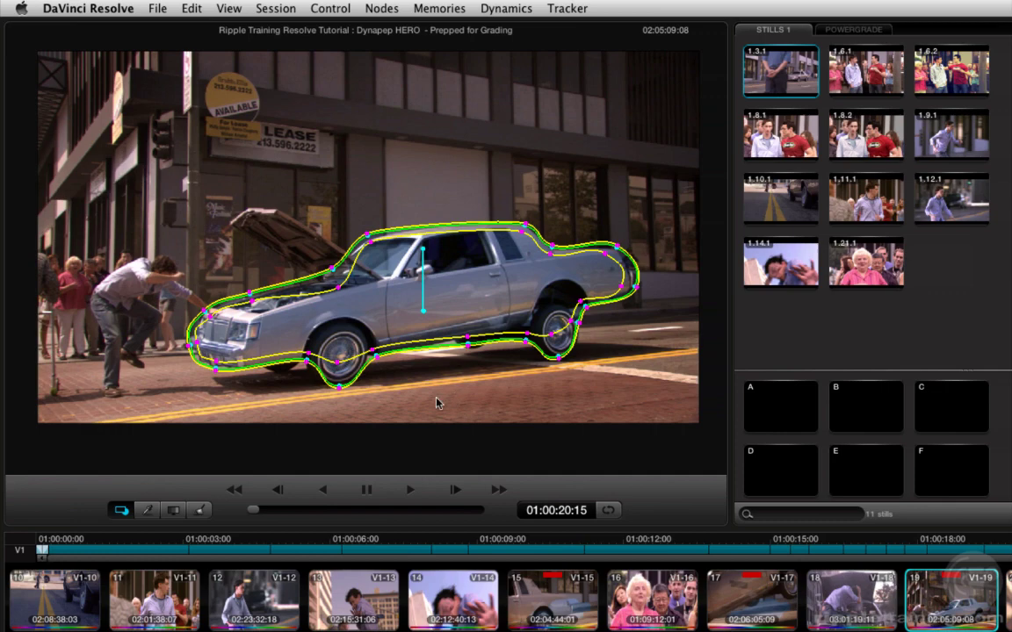